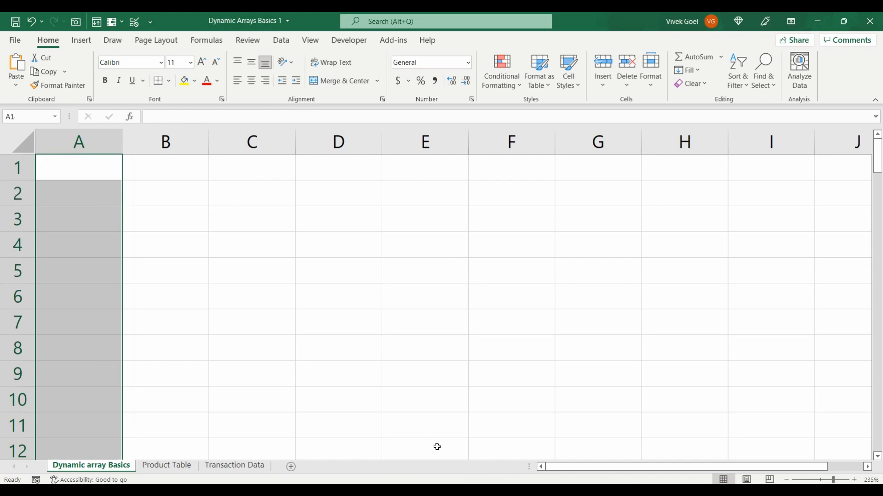
Enter the formula =SEQUENCE(3) in cell A1 to fill three rows with a sequence
key("ctrl+Home")
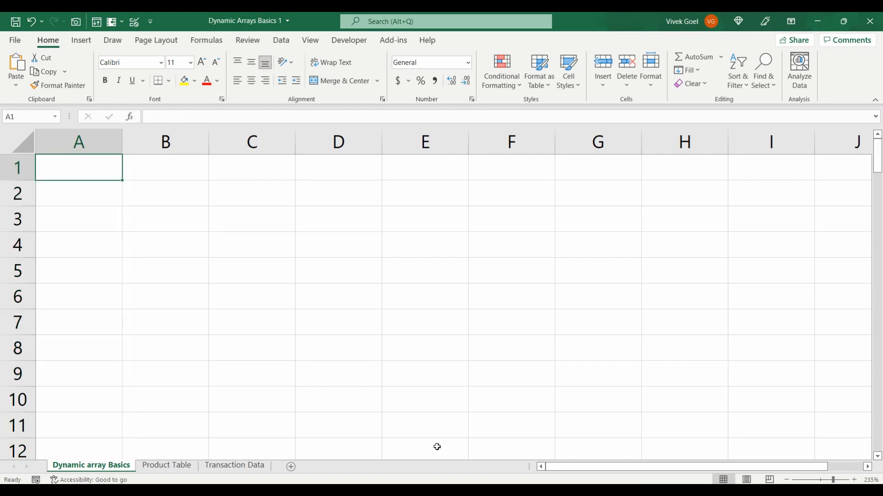
type("=seq")
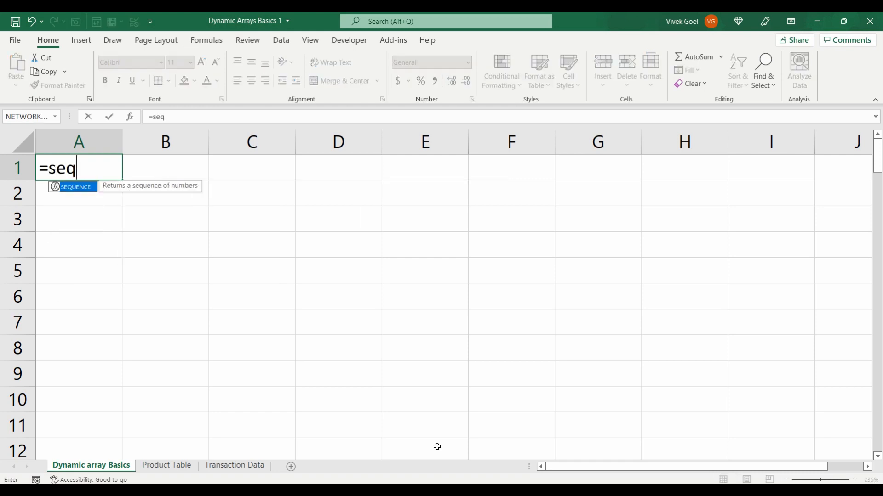
key("Tab")
type("3)")
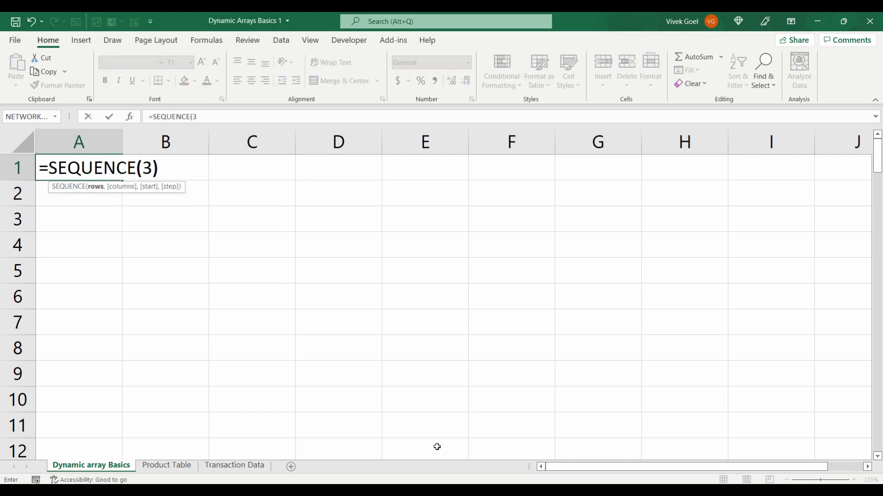
key("ctrl+Return")
Examine the formula shown for each cell of the three-row sequence, ending on cell A1
key("Down")
key("Down")
key("Up")
key("Up")
key("ctrl+Down")
key("Down")
key("Up")
key("Up")
key("Up")
key("Down")
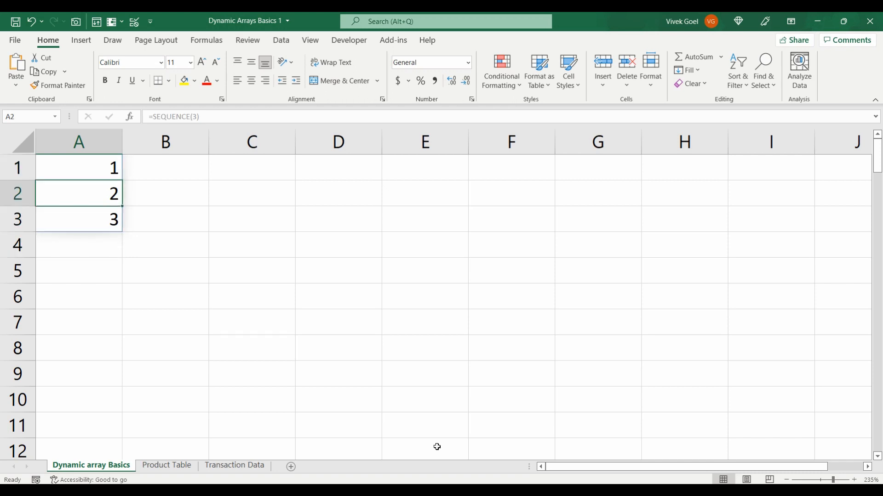
key("Up")
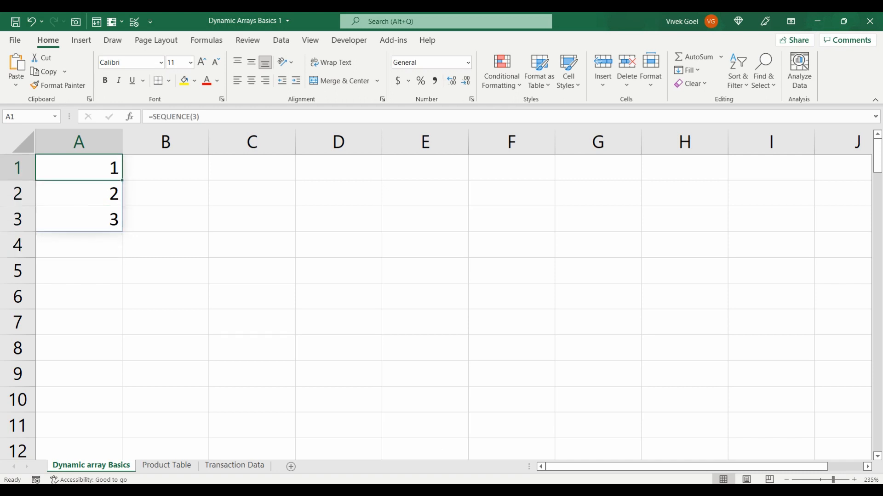
left_click(436, 338)
key("Left")
key("Up")
key("Up")
key("Up")
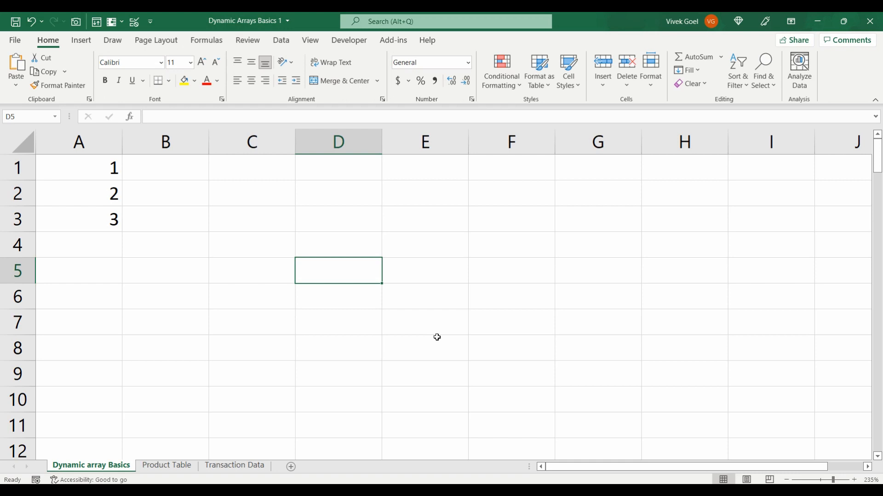
key("Up")
key("Up")
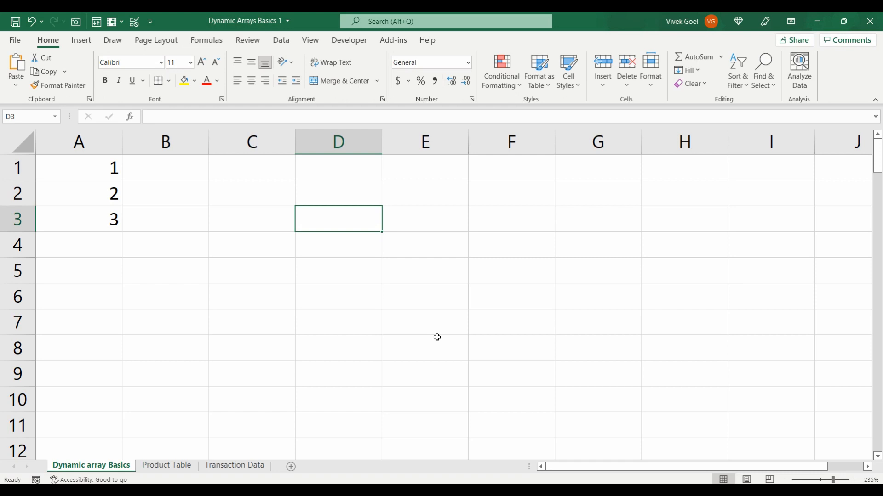
key("Left")
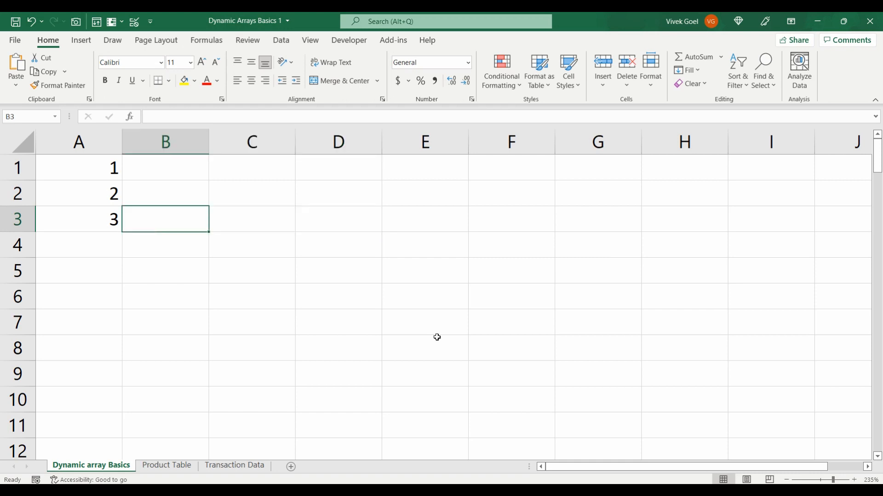
Clear the contents of the three-row sequence in A1:A3, keeping A1 as the active cell
key("Left")
key("Left")
key("Up")
key("Up")
key("shift+Down")
key("shift+Down")
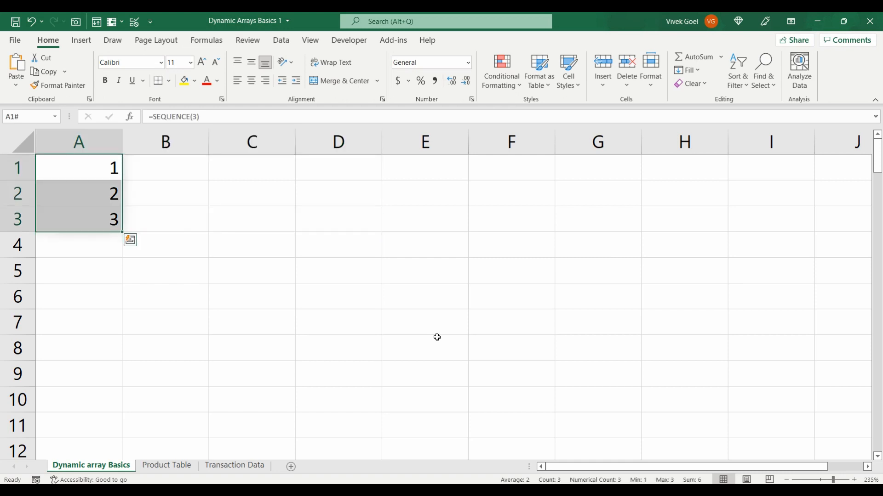
key("Delete")
key("Up")
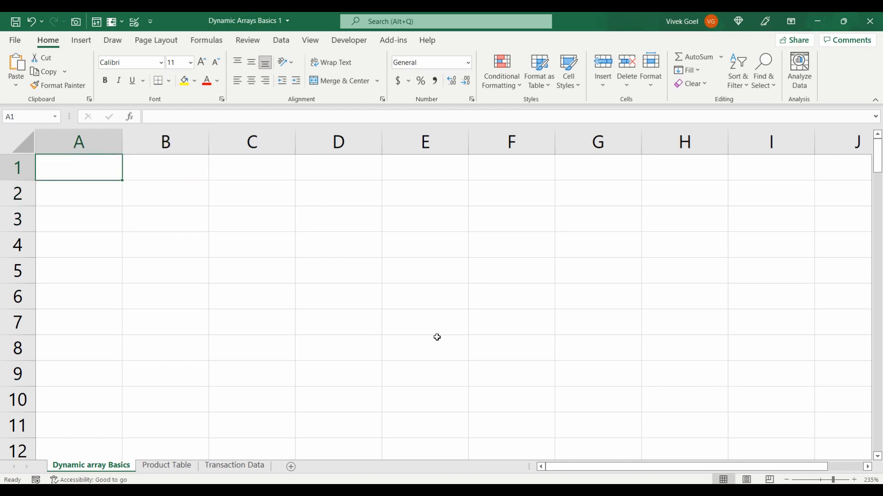
Enter the formula =SEQUENCE(10) in cell A1 and reselect that cell
type("=seq")
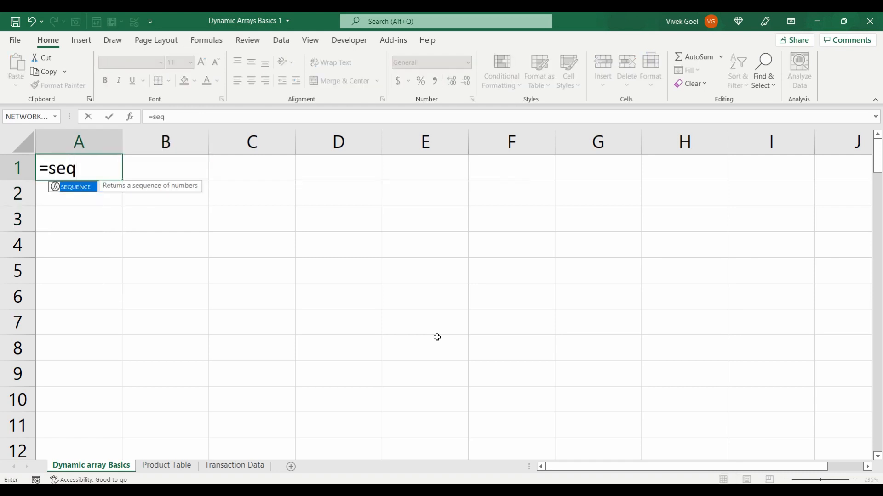
key("Tab")
type("10")
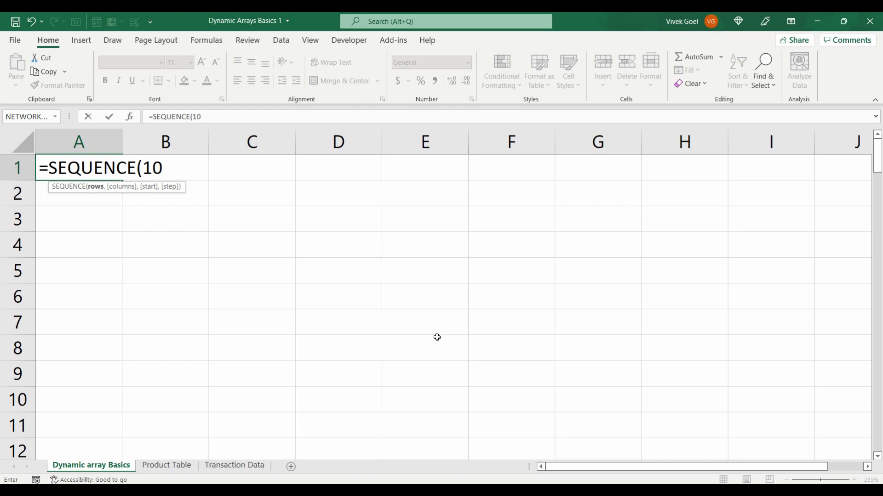
type(")")
key("Return")
key("Up")
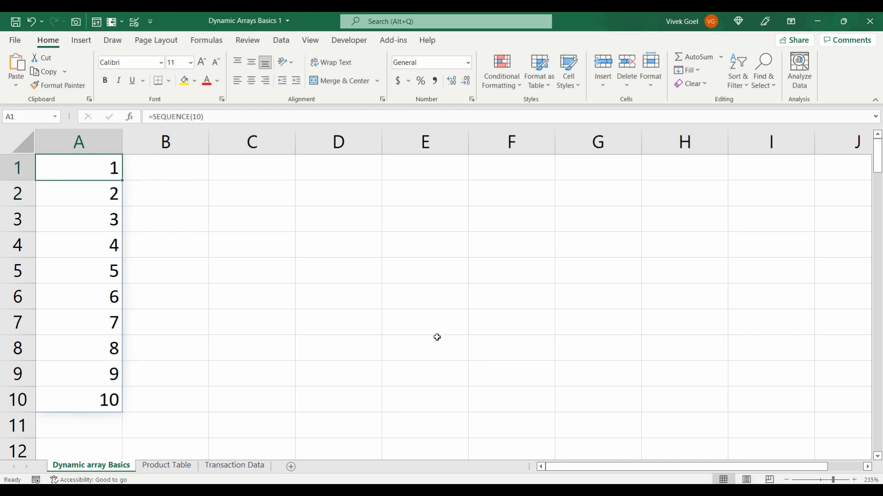
Examine how the cell reference changes when part or all of the range A1:A10 is selected
key("shift+Down")
key("shift+Down")
key("shift+Down")
key("shift+Up")
key("shift+Up")
key("shift+Up")
key("Down")
key("Up")
key("Down")
key("Up")
left_click(147, 175)
left_click_drag(117, 170, 104, 400)
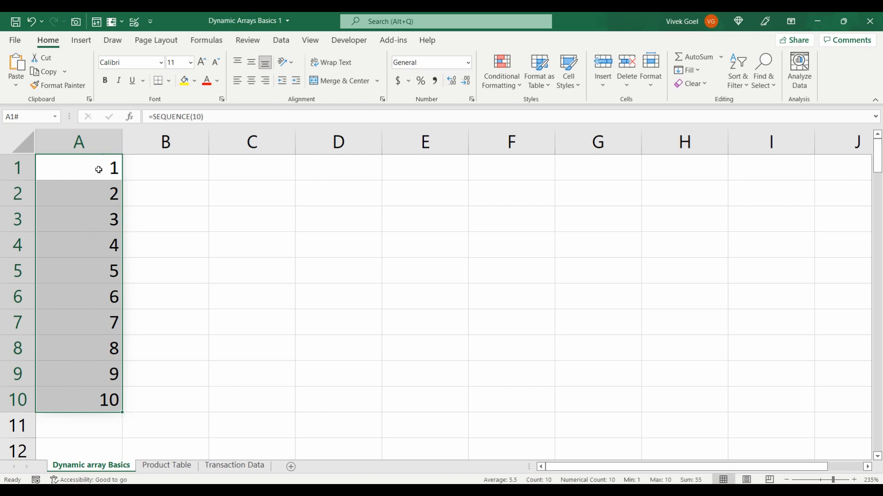
left_click(98, 170)
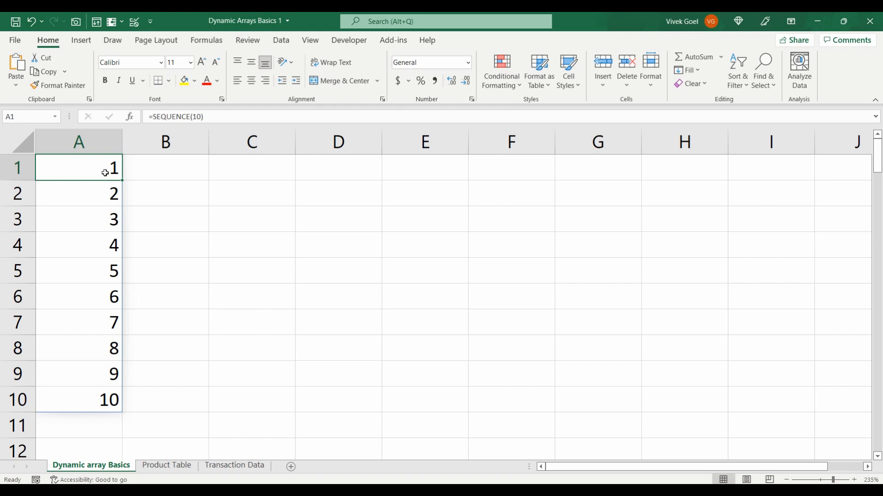
Step through the cells below A1 to compare their formulas with the source formula in A1, ending on A3
key("Down")
key("Up")
key("Down")
key("Down")
key("Down")
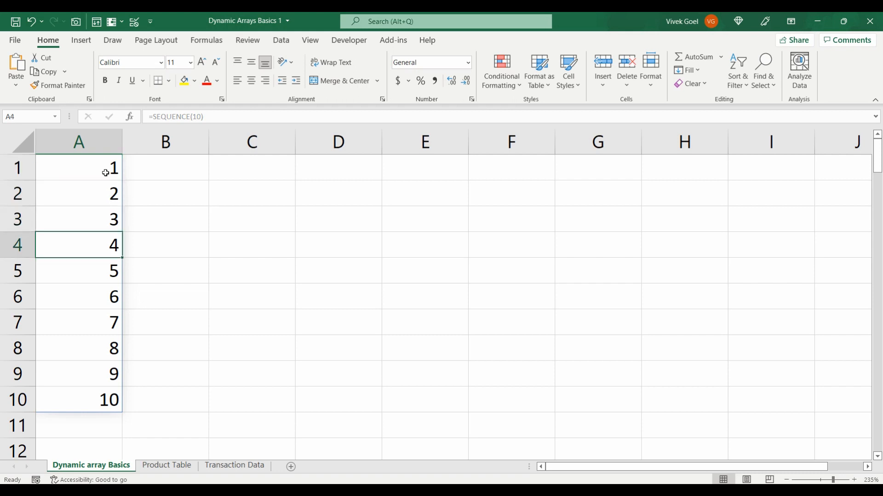
key("Down")
key("Down")
key("Down")
key("Down")
key("Up")
key("Up")
key("Up")
key("Up")
key("Up")
key("Down")
key("Down")
key("Down")
key("Down")
key("Down")
key("Down")
key("Down")
key("Up")
key("Up")
key("Up")
key("Up")
key("Up")
key("Up")
key("Up")
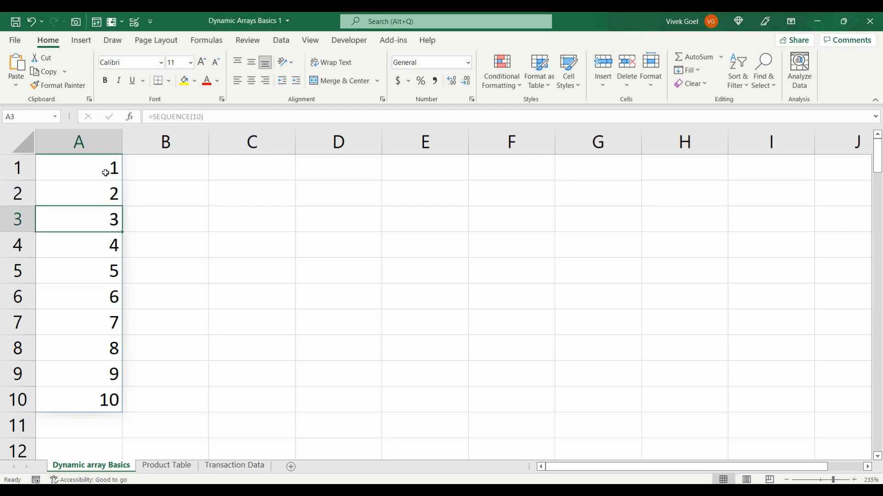
Overwrite cell A3 inside the ten-row sequence with 4 and select A1 to check its result
type("4")
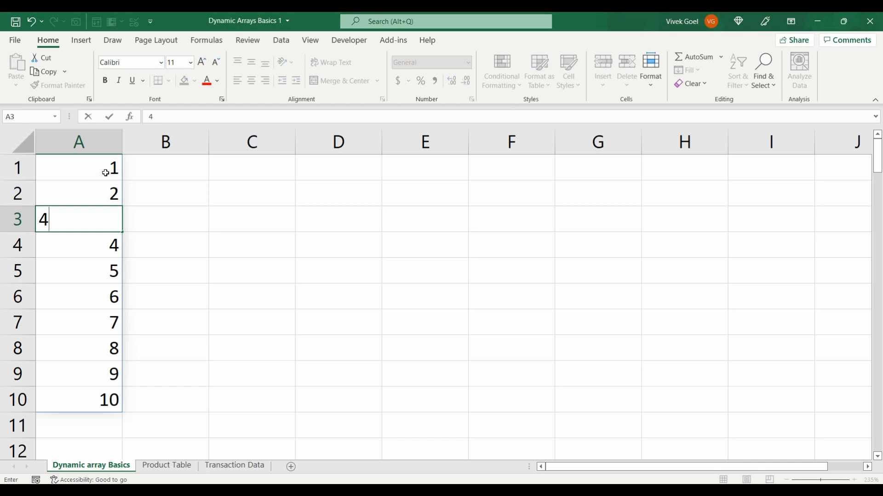
key("Return")
key("Up")
left_click(105, 172)
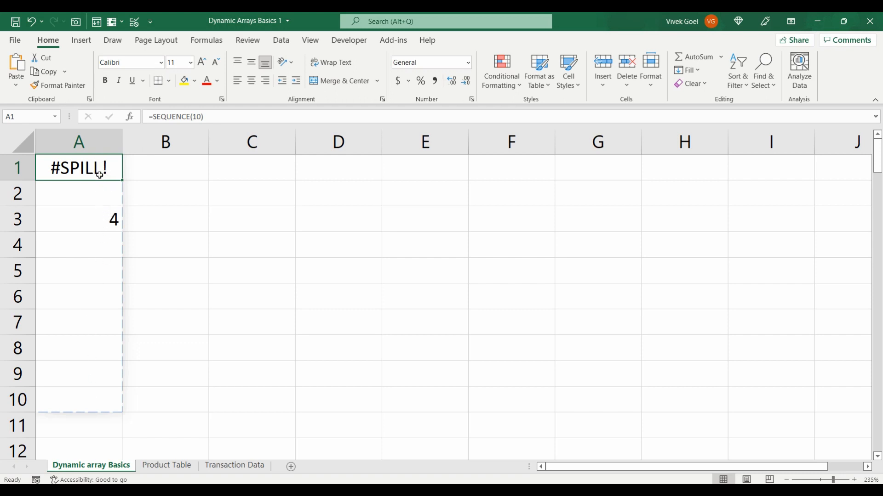
Clear the typed value from cell A3 and return to the formula cell A1
left_click(112, 215)
key("Delete")
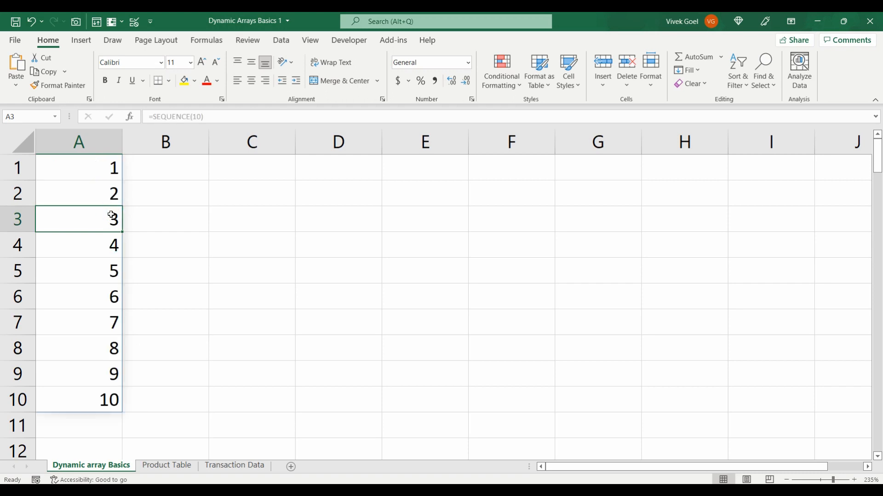
key("Up")
key("Up")
Examine the formula in several cells of the ten-row sequence and in a multi-cell selection
key("Down")
key("Down")
key("Down")
key("Down")
key("Down")
key("Down")
key("Down")
key("Down")
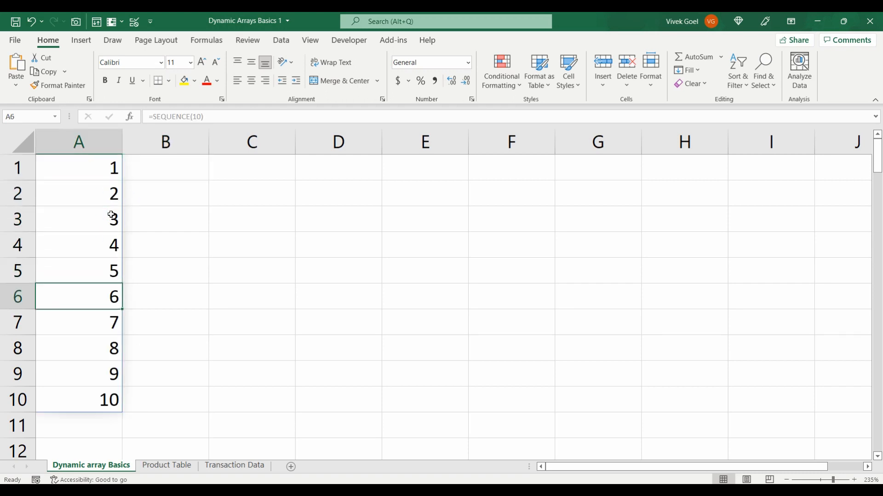
key("Up")
key("Up")
key("Up")
key("Up")
key("Up")
key("Up")
key("Up")
key("Up")
key("shift+Down")
key("shift+Down")
key("shift+Up")
key("shift+Up")
Enter the formula =RANDBETWEEN(10,90) in cell C1
key("Right")
key("Right")
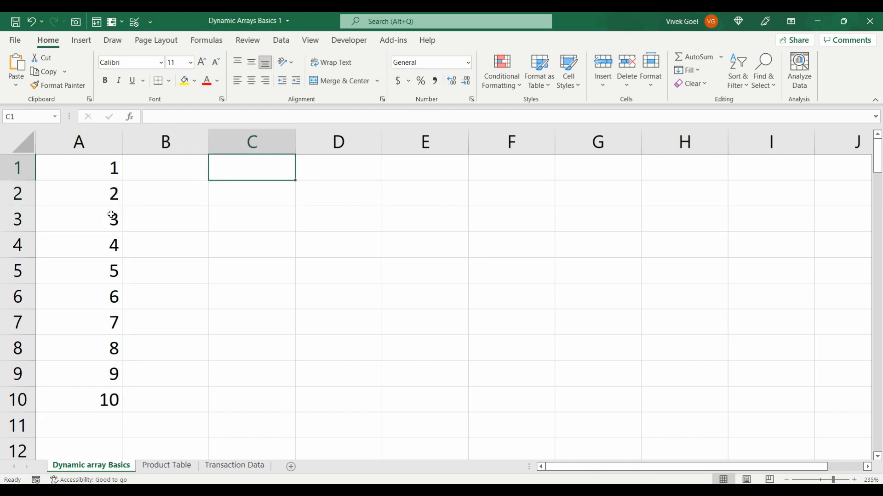
type("=ran")
key("Down")
key("Down")
key("Tab")
type("10,90")
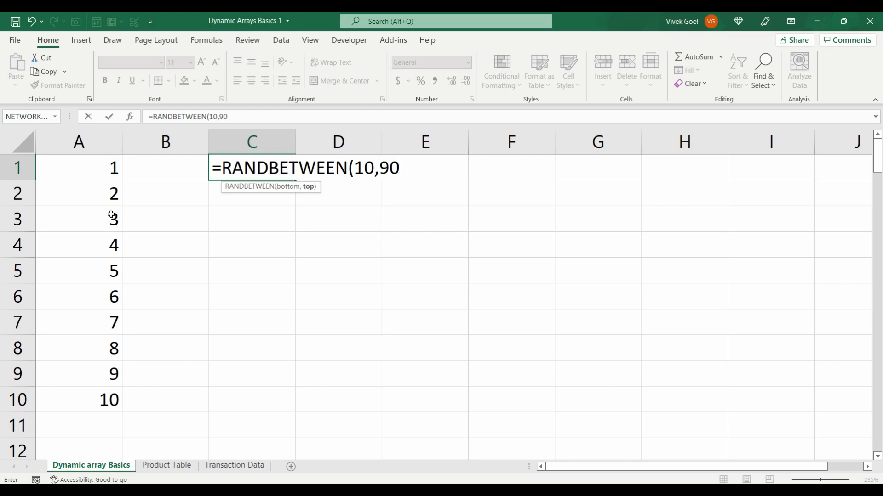
type(")")
key("Return")
Enter the formula =SEQUENCE(RANDBETWEEN(10,90)) in cell E1
key("Up")
key("Right")
key("Right")
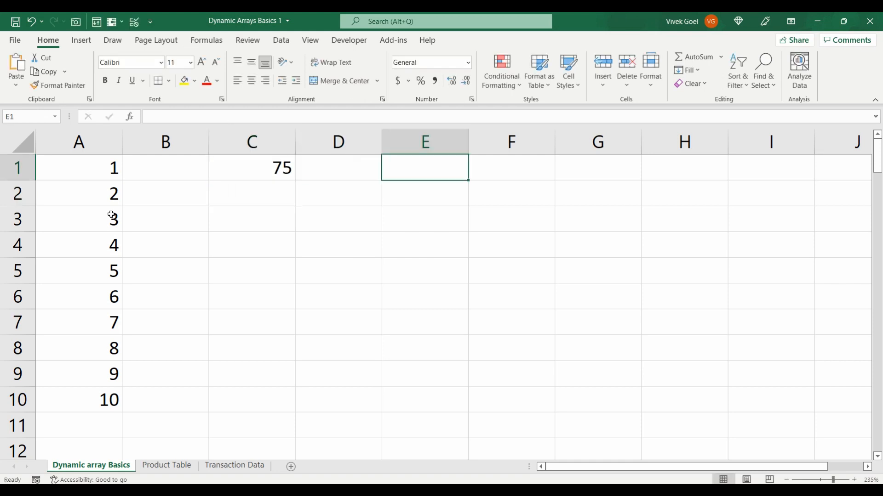
type("=seq")
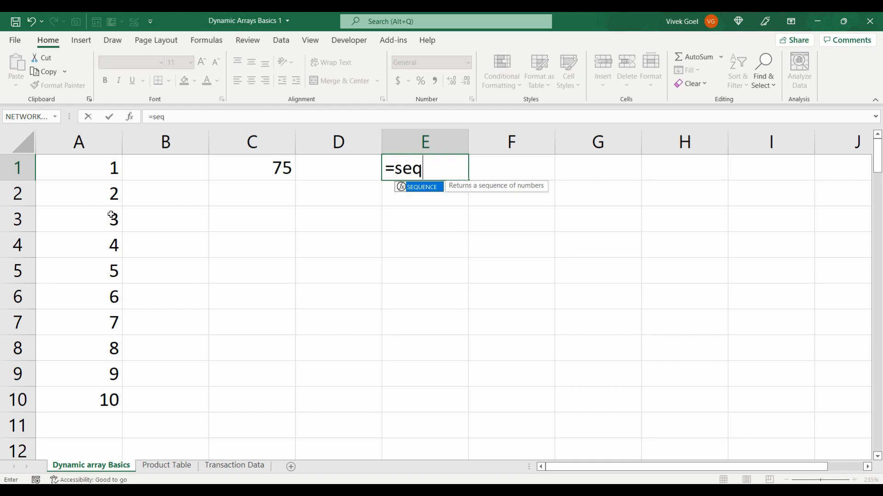
key("Tab")
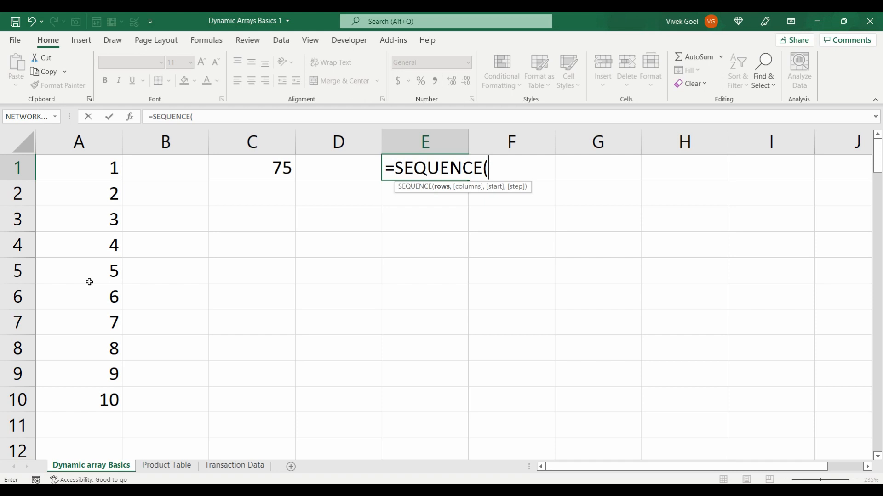
type("rand")
key("Down")
key("Down")
key("Tab")
type("10,90")
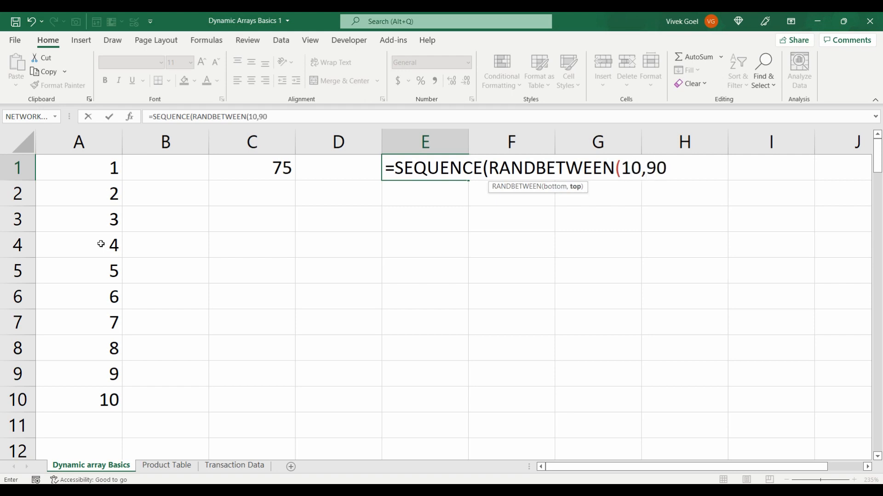
type("))")
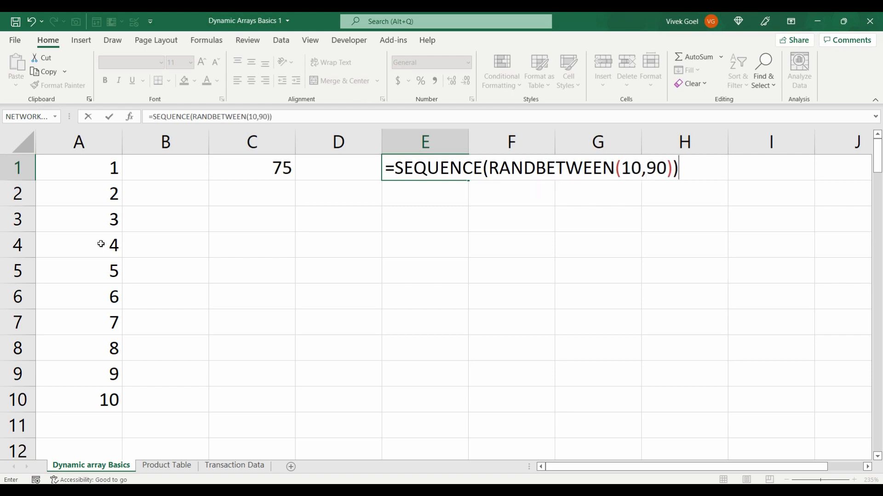
key("Return")
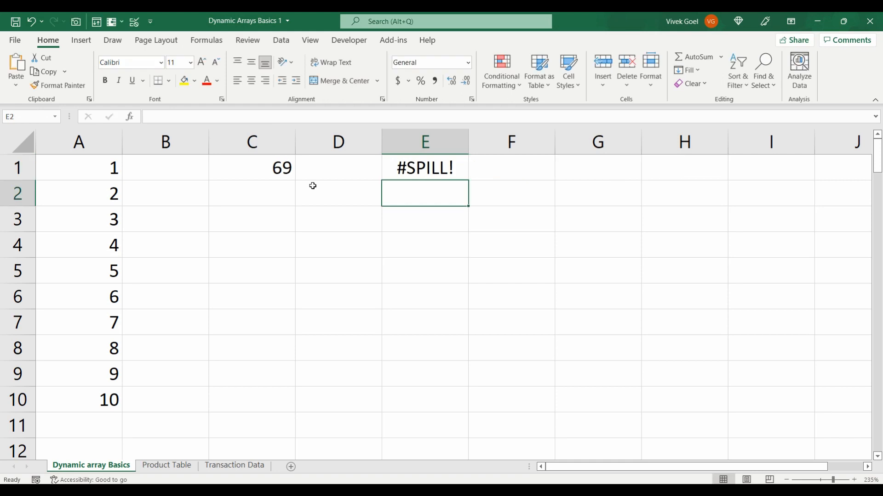
Examine the formula in cell E1 and the cells on either side of it
left_click(423, 168)
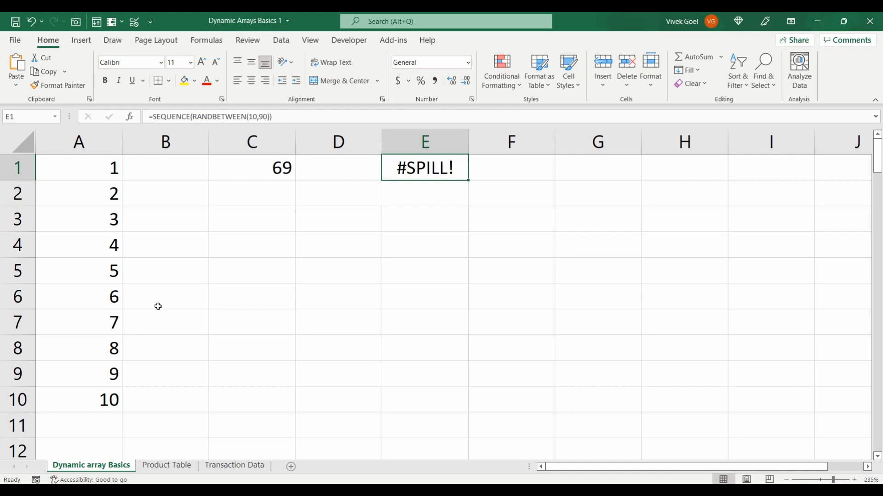
left_click(497, 168)
key("Left")
key("Left")
key("Right")
key("Left")
key("Left")
key("Right")
Enter the letters a, b, c, d and e in cells F1 to F5 and select the last one
left_click(497, 168)
type("a")
key("Return")
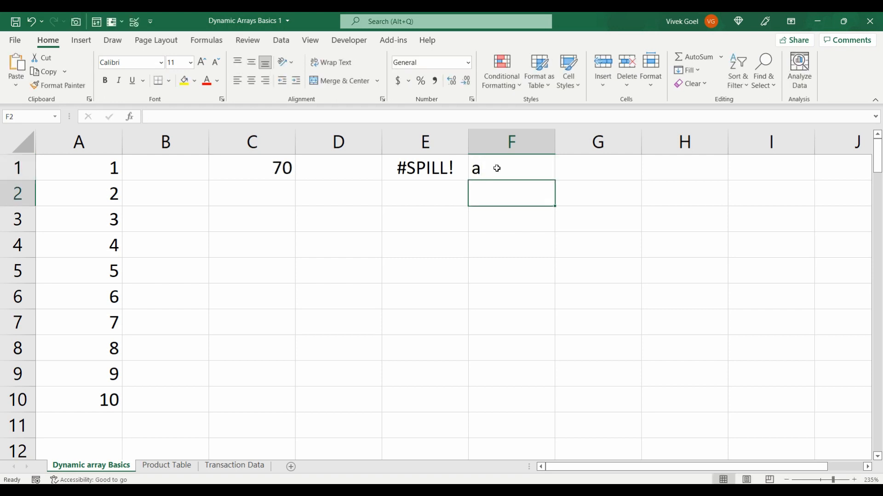
type("b")
key("Return")
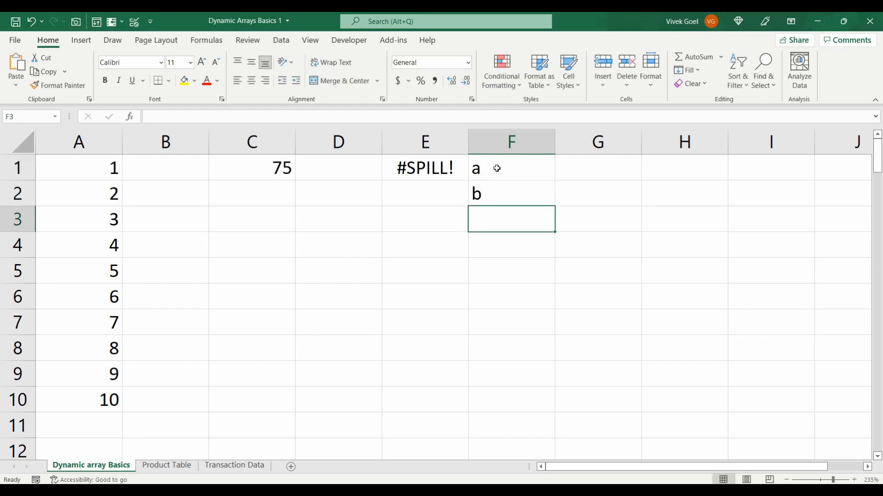
type("c")
key("Return")
type("d")
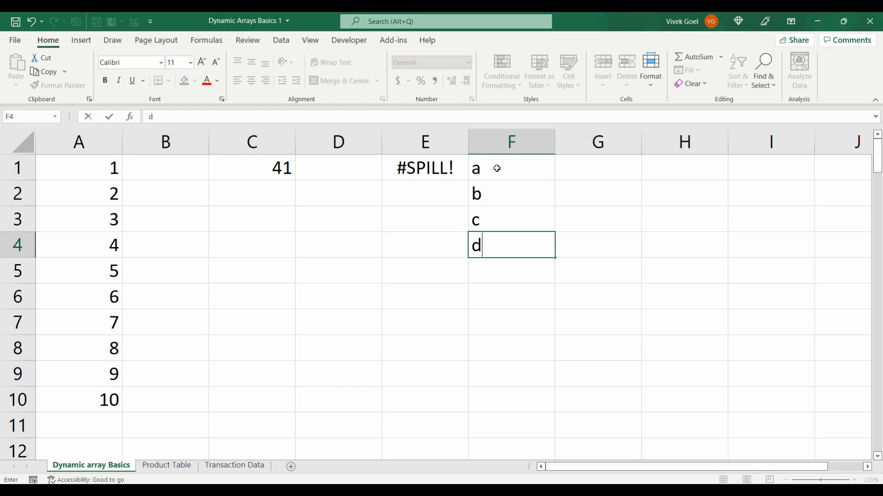
key("Return")
type("e")
key("Return")
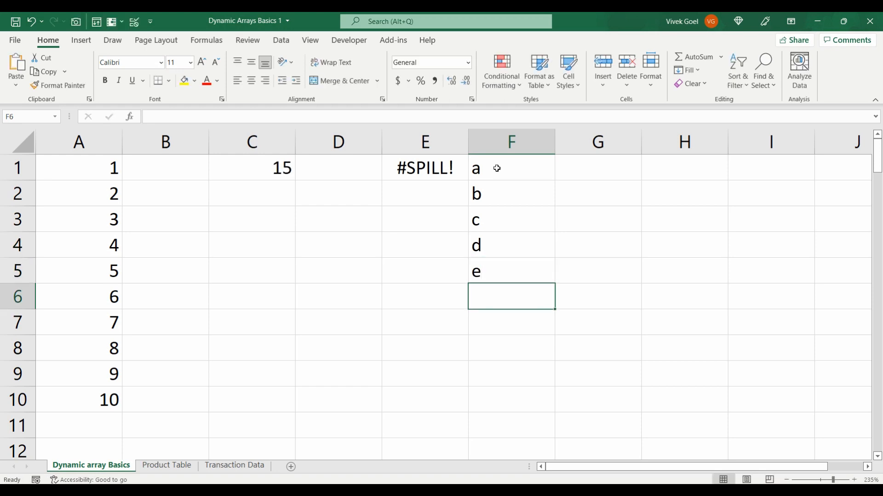
key("Up")
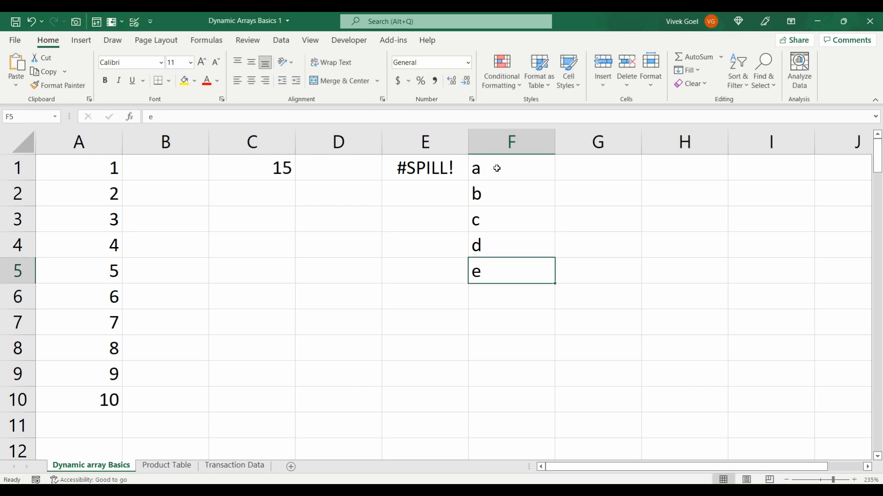
Review the entries across the first row from C1 to F1
key("Up")
key("Up")
key("Up")
key("Up")
key("Left")
key("Left")
key("Left")
key("Right")
key("Right")
key("Right")
key("Left")
key("Left")
key("Left")
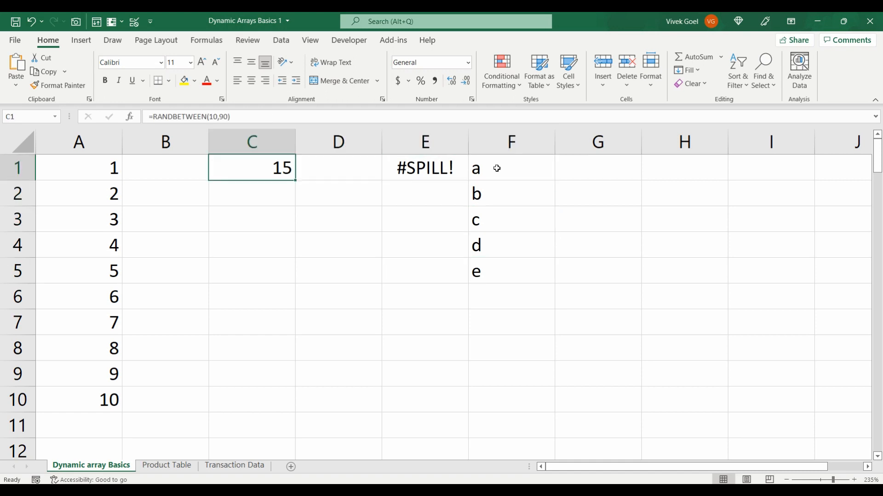
Clear all contents from columns C to F starting at row 1
key("shift+Right")
key("shift+Right")
key("ctrl+shift+Down")
key("shift+Right")
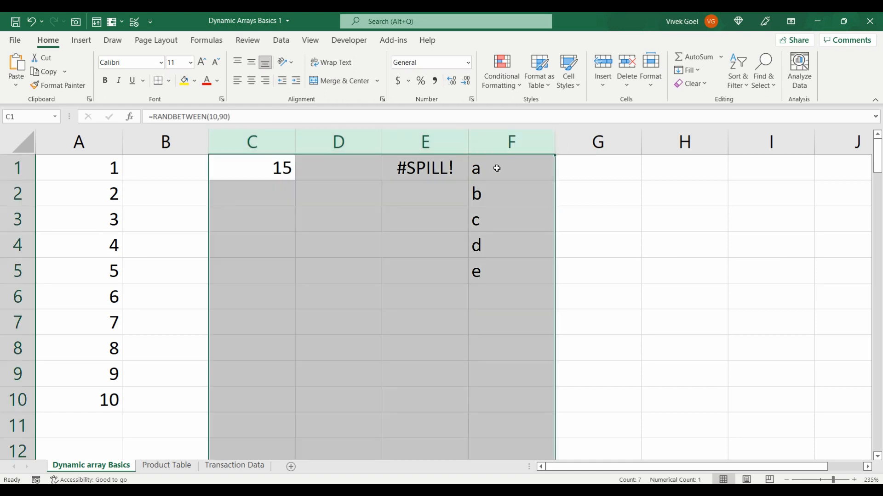
key("Delete")
key("Left")
key("Right")
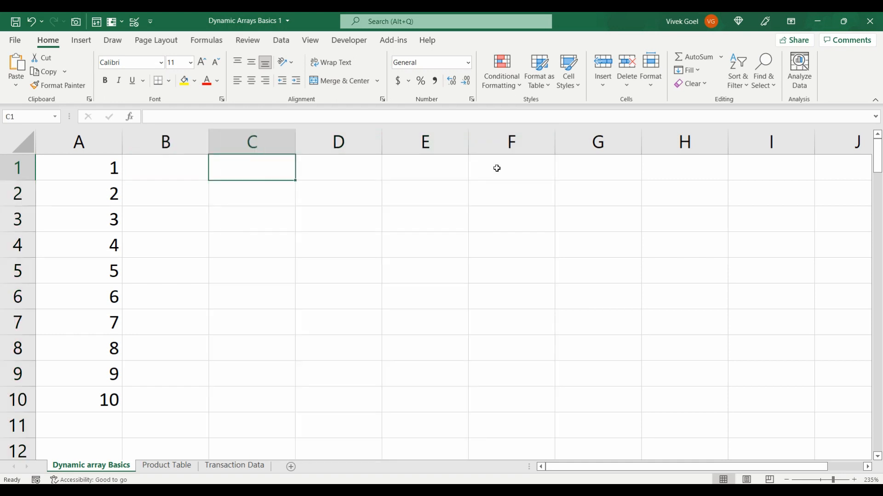
Examine the formula shown for A1 and for the spilled cells below it in column A
key("Left")
key("Left")
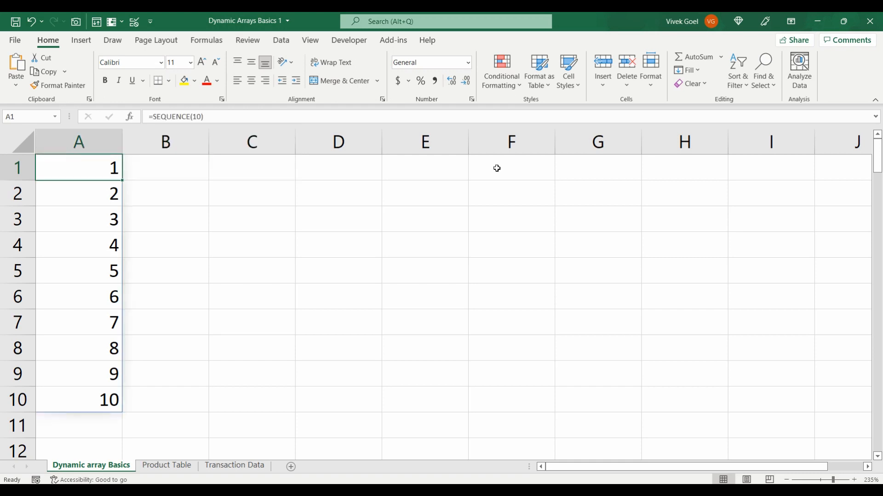
key("Right")
key("Right")
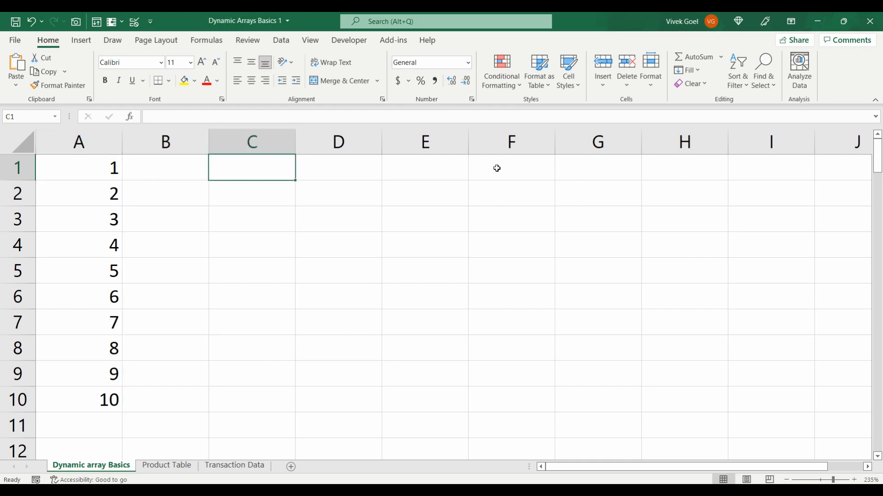
key("Left")
key("Left")
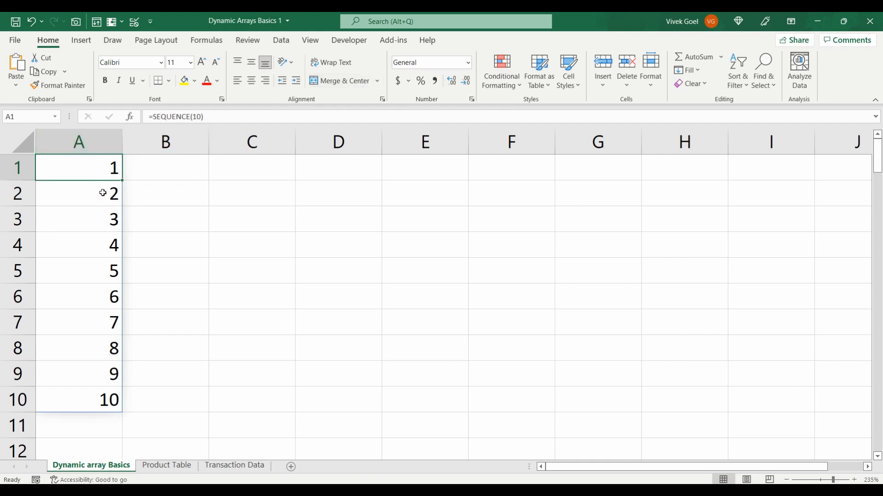
key("Down")
key("Down")
key("Down")
key("Down")
key("Down")
key("Down")
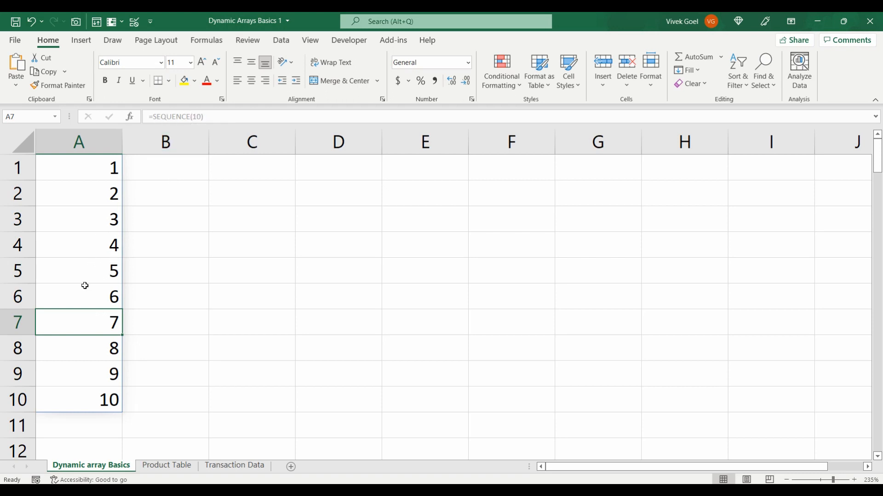
key("Up")
key("Up")
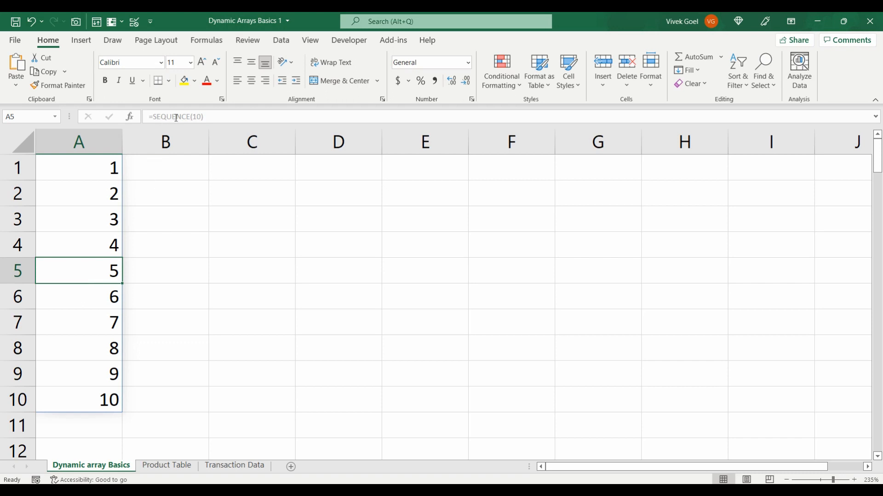
Open the SEQUENCE formula in cell A1 for editing and leave it without changes
left_click(110, 168)
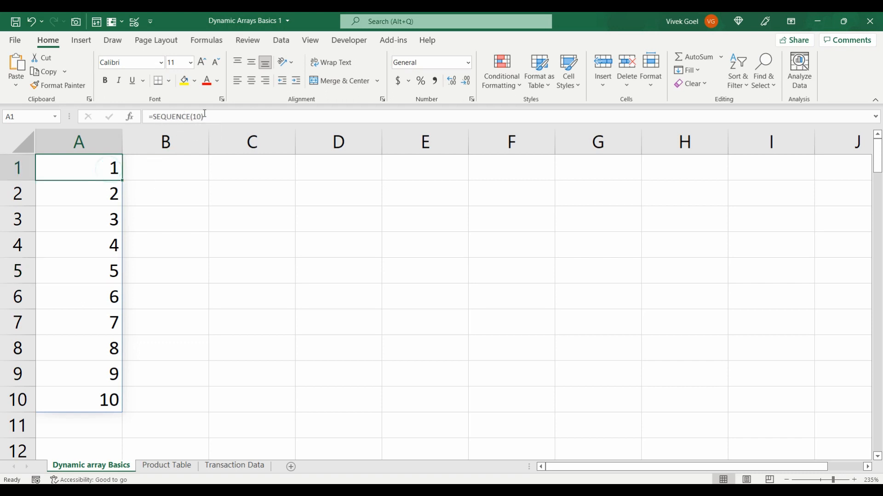
left_click(197, 116)
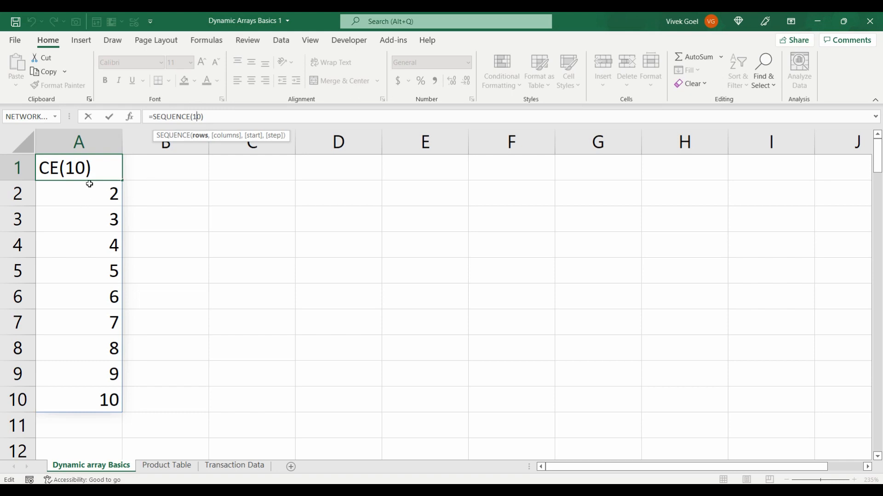
key("Escape")
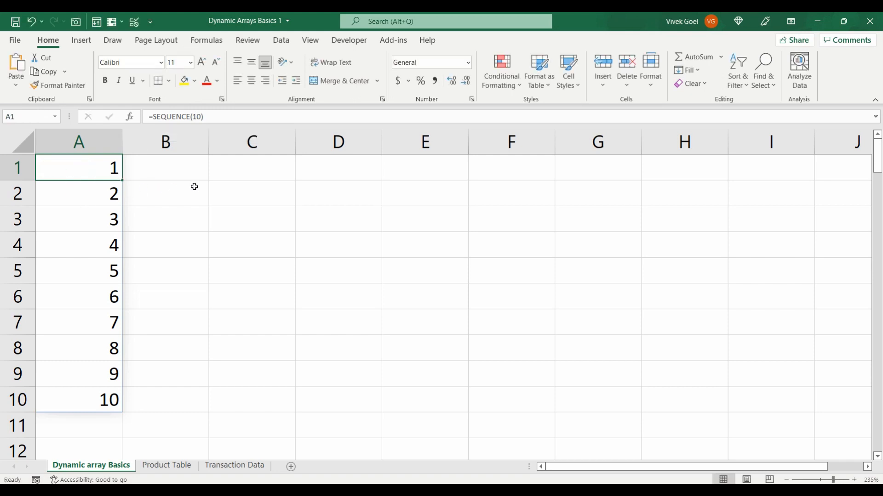
Enter the formula =A1 in cell D1 and compare it with the spill range A1:A10
left_click(301, 165)
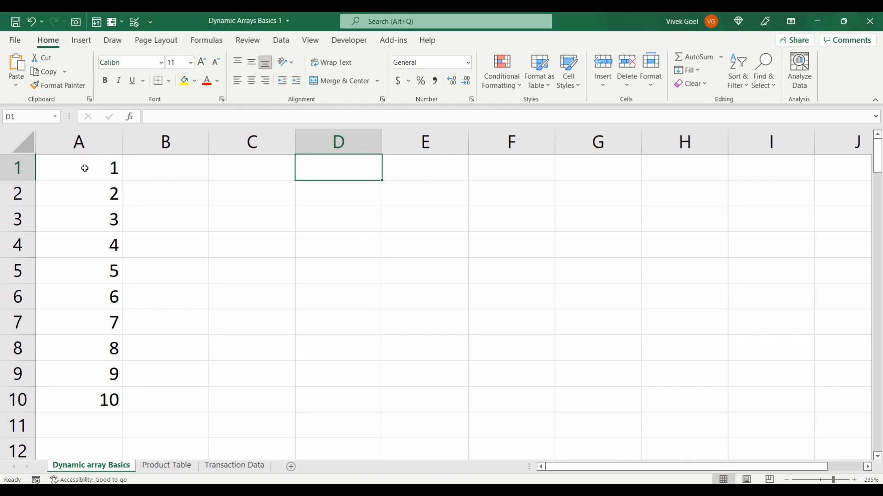
left_click_drag(334, 171, 341, 395)
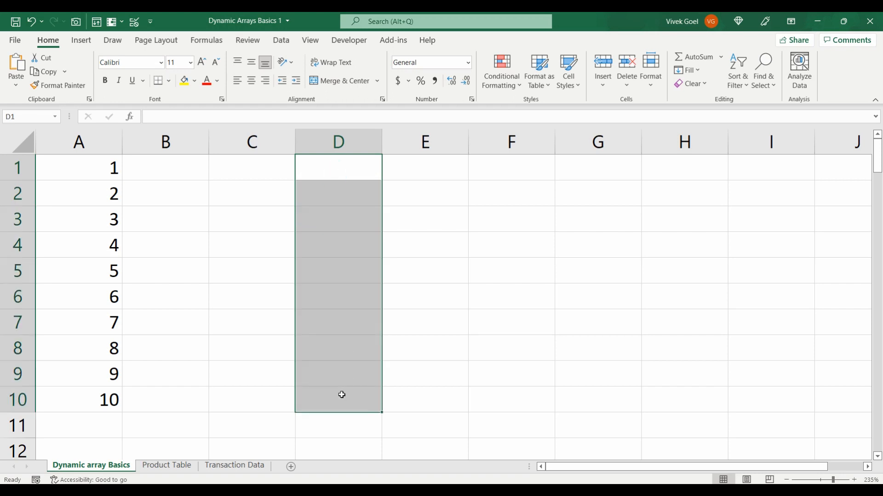
left_click(321, 167)
type("=")
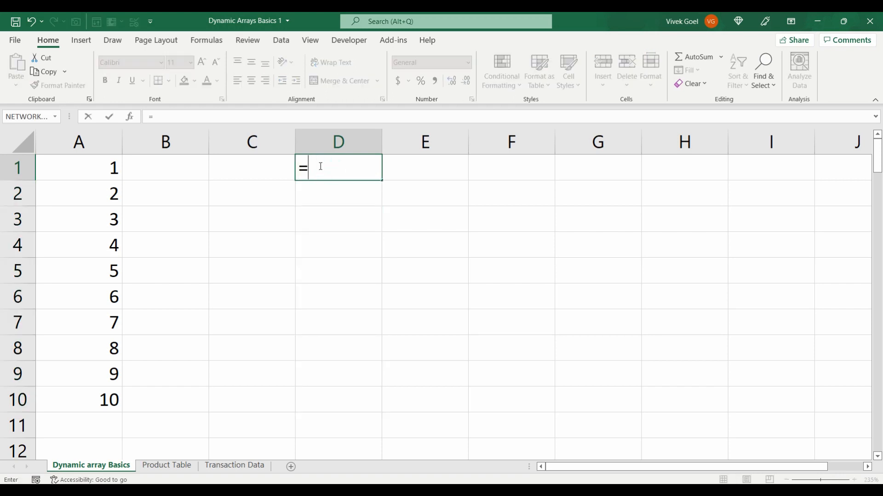
key("Left")
key("Left")
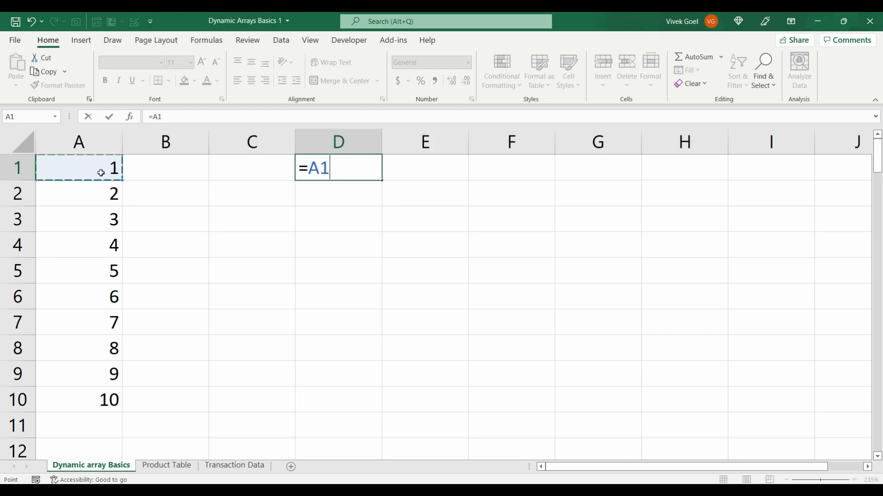
key("Return")
key("Up")
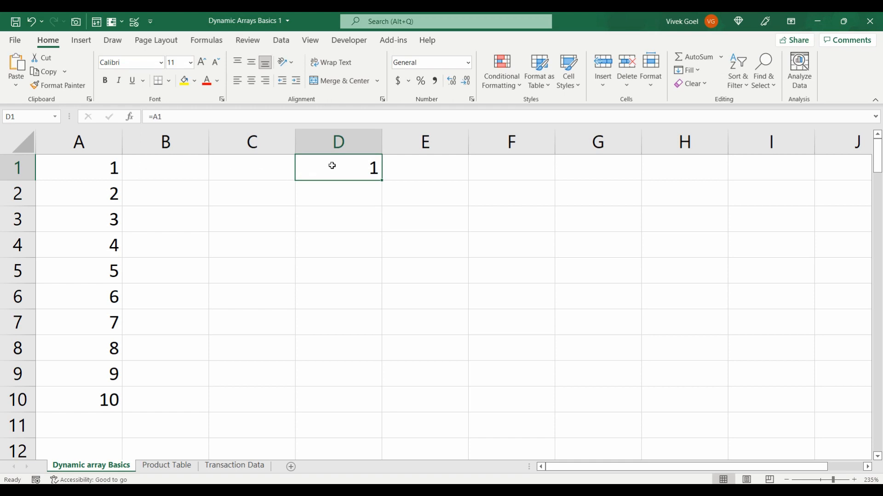
left_click_drag(108, 168, 110, 400)
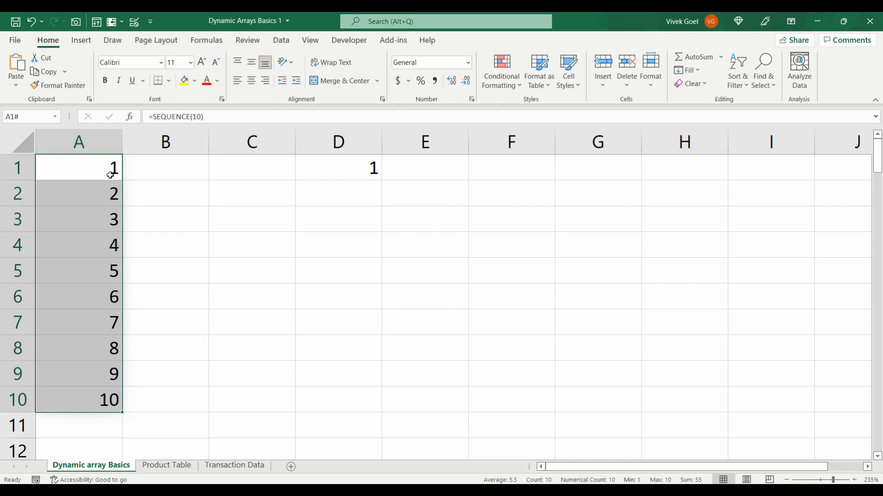
left_click(342, 166)
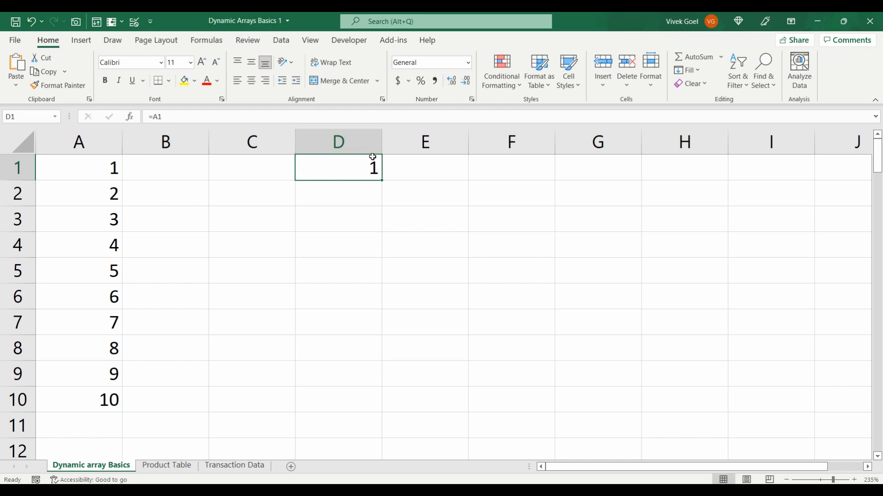
left_click(383, 194)
type("#")
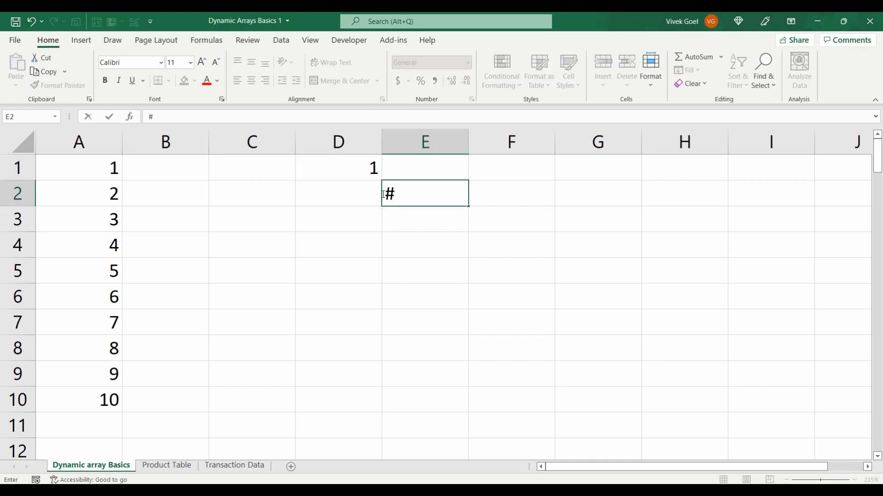
key("Escape")
Enter the spill-range formula =A1# in cell D1, replacing its existing reference
left_click(355, 170)
type("=")
key("Left")
key("Left")
key("Left")
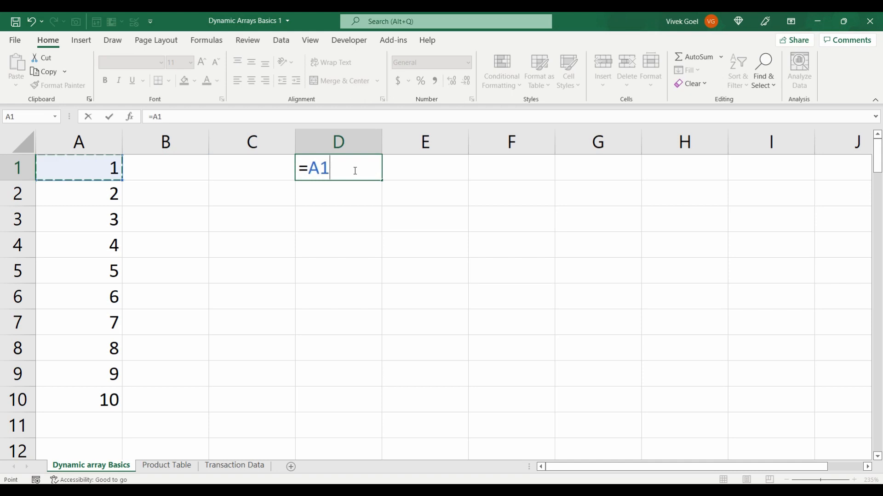
type("#")
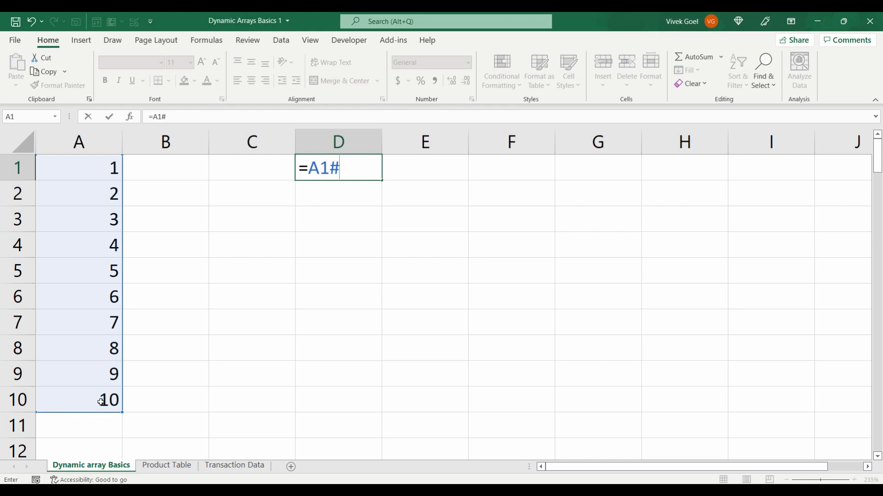
key("ctrl+Return")
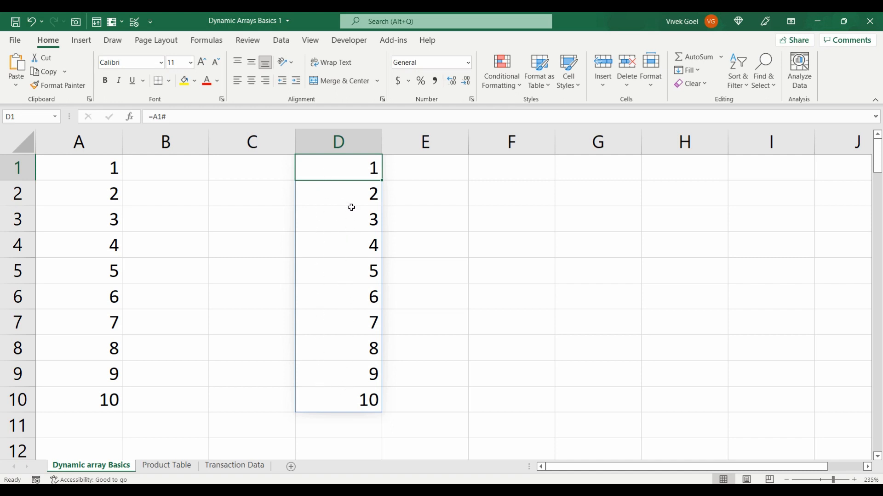
Enter the formula =A1 in cell E1 and select that cell again
left_click(400, 171)
type("=")
key("Left")
key("Left")
key("Left")
key("Left")
key("Return")
left_click(407, 170)
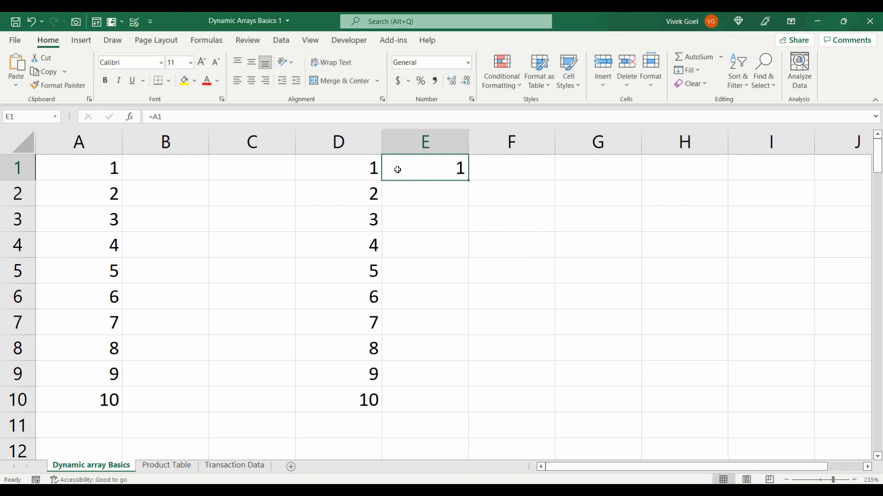
Add the spill operator to the formula in cell E1 so that it reads =A1#
left_click(193, 118)
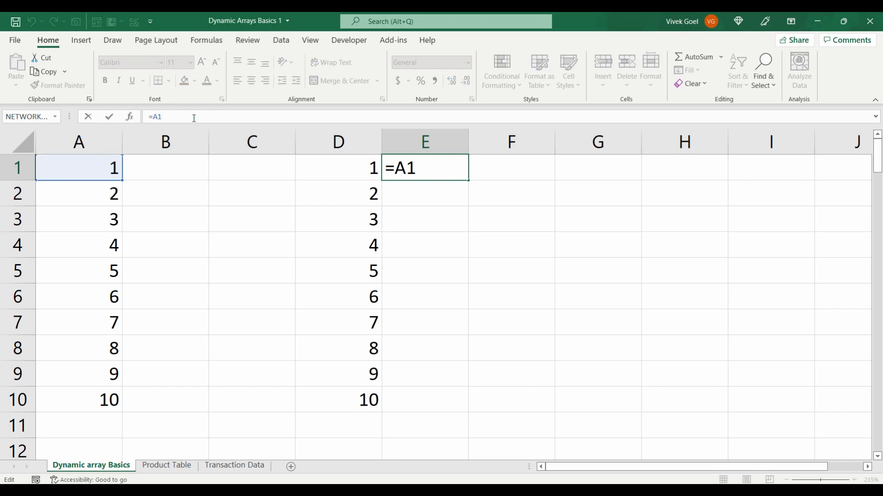
type("#")
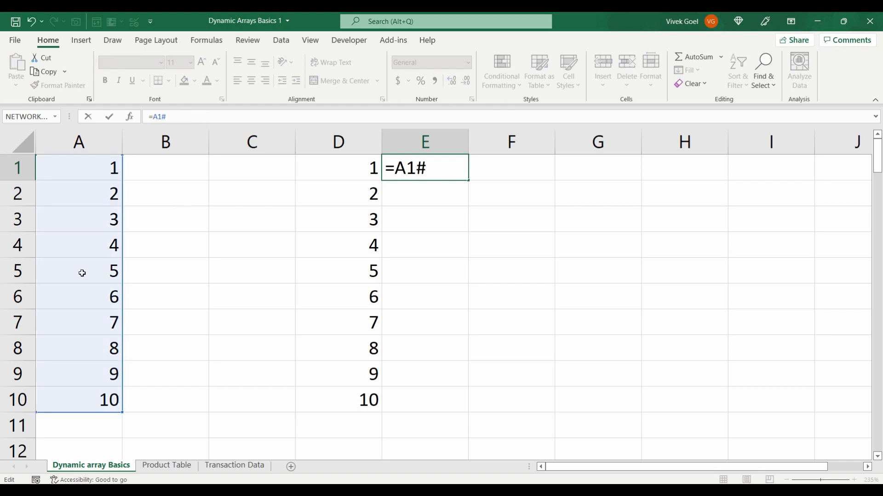
key("ctrl+Return")
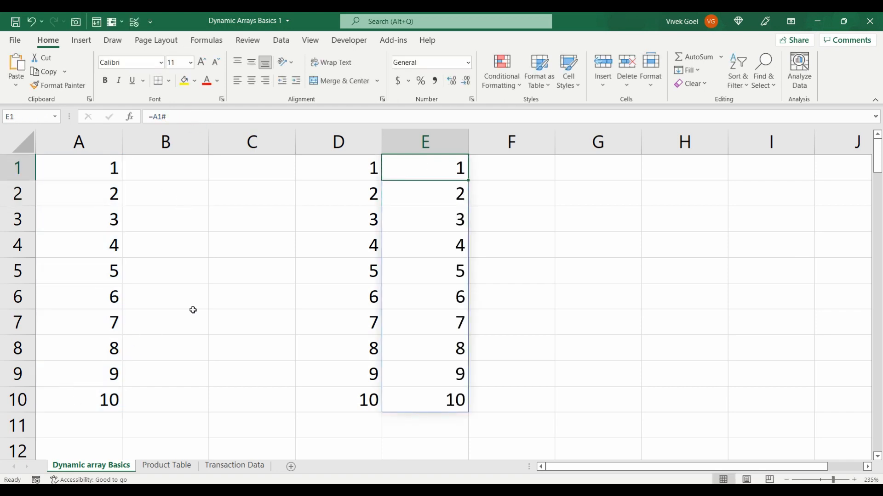
Switch to the Transaction Data sheet and examine its column headers, the Product Id formula in A2 and the Product Price cell D2
key("ctrl+Page_Down")
key("ctrl+Page_Down")
left_click(101, 197)
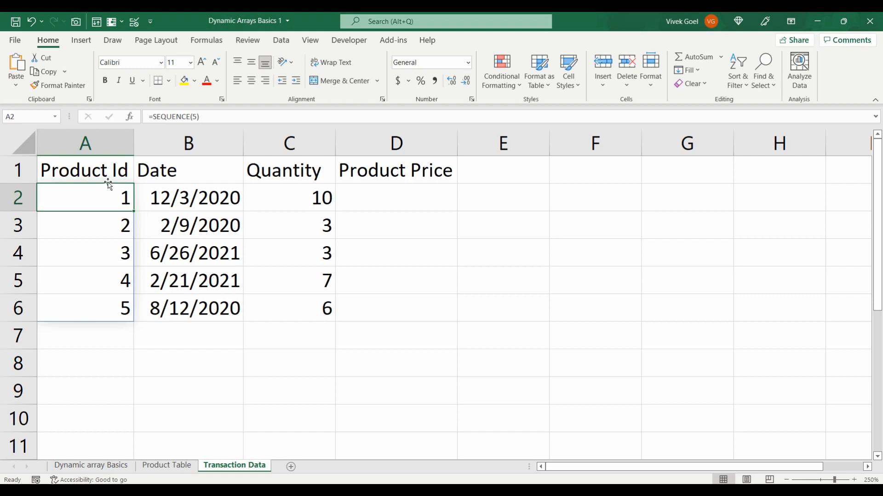
left_click_drag(102, 172, 339, 157)
left_click(115, 203)
left_click(418, 198)
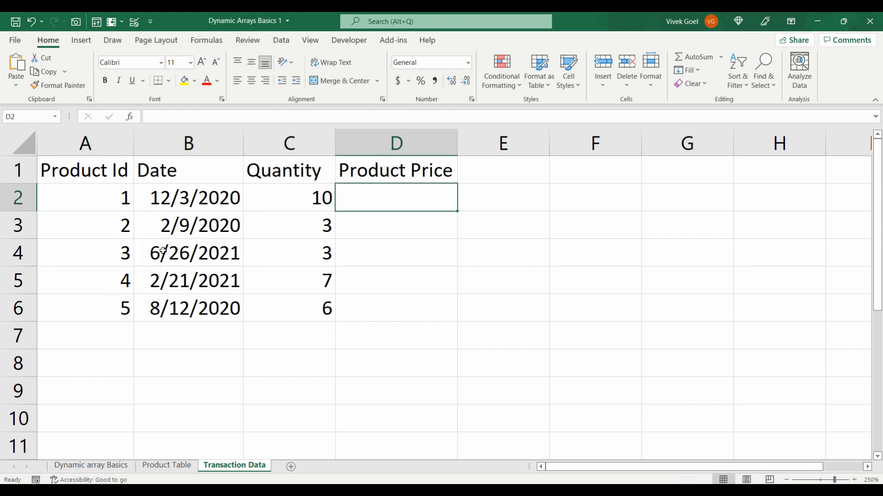
left_click(120, 195)
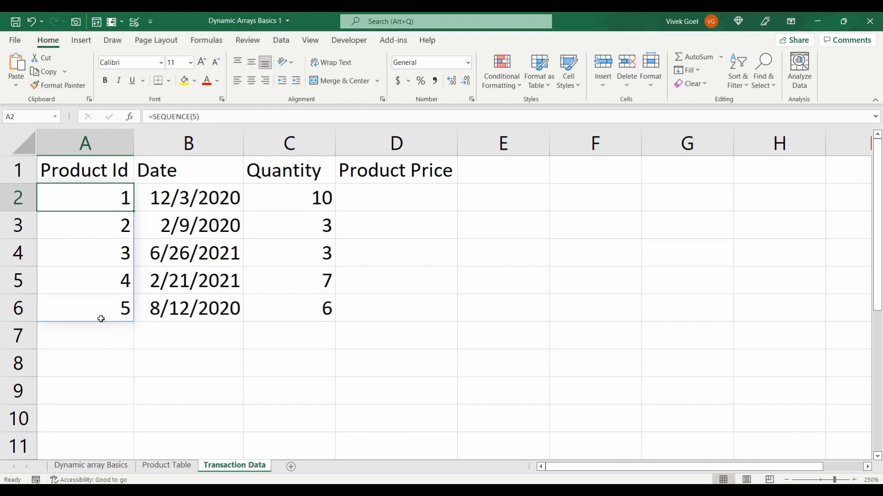
Start a VLOOKUP formula in cell D2 of Transaction Data with A2 as the lookup value
left_click(364, 204)
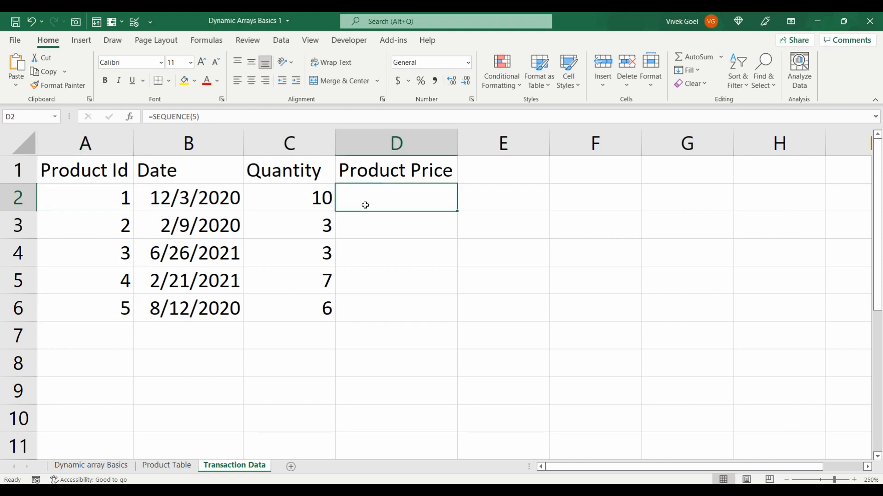
type("=vlookup(")
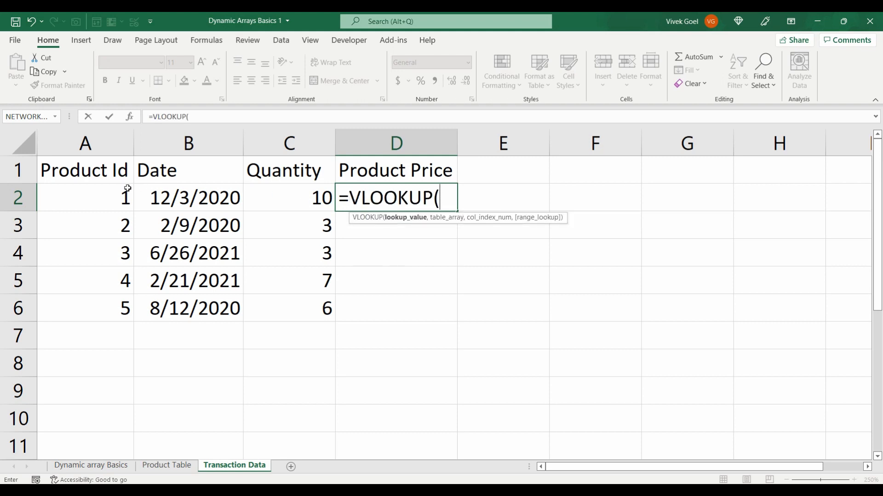
left_click(112, 198)
type(",")
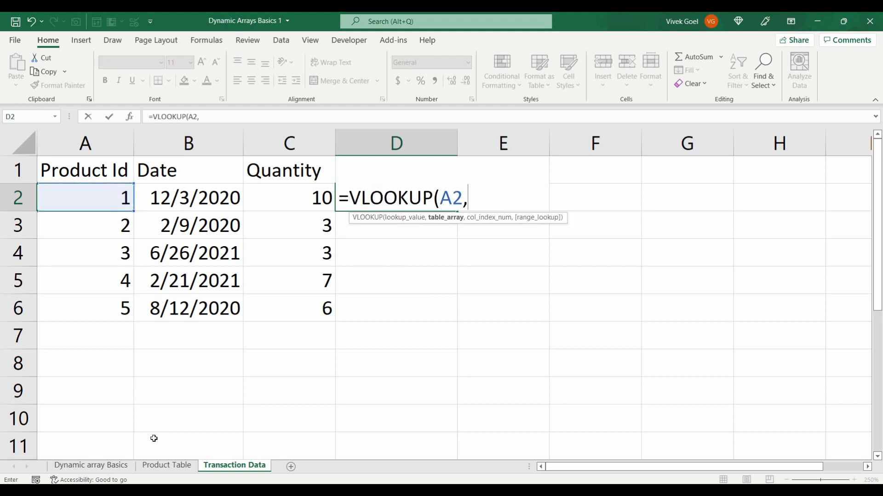
Set the VLOOKUP table array to the absolute range $A$2:$C$11 on the Product Table sheet
left_click(166, 465)
left_click_drag(98, 186, 284, 407)
key("F4")
left_click(324, 116)
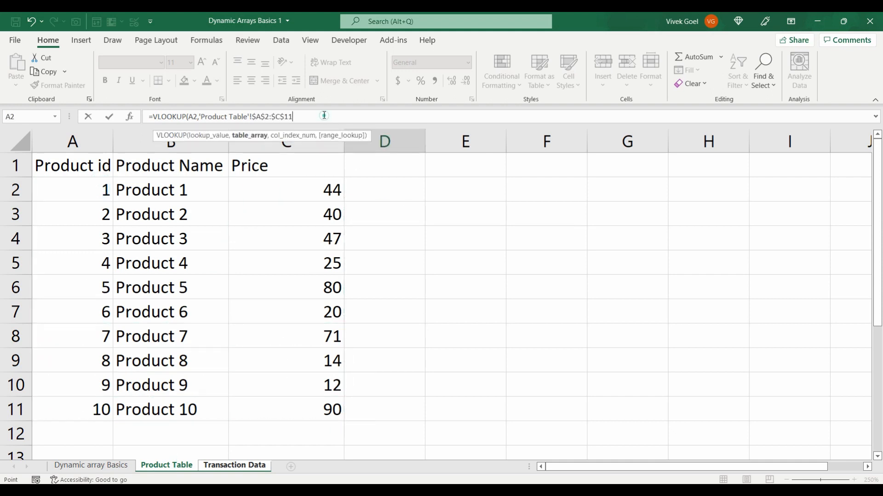
type(",")
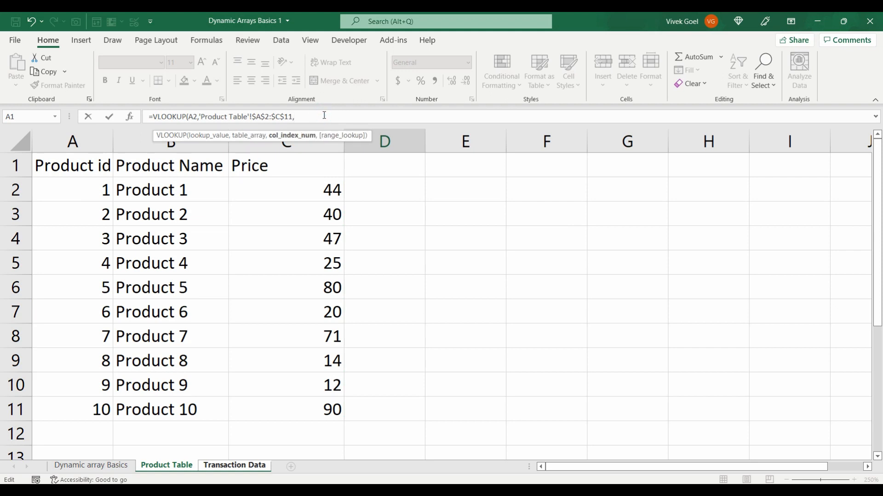
type("3,")
Complete the VLOOKUP formula in D2 with column index 3 and FALSE for an exact match
key("Down")
key("Tab")
type(")")
key("Return")
key("Up")
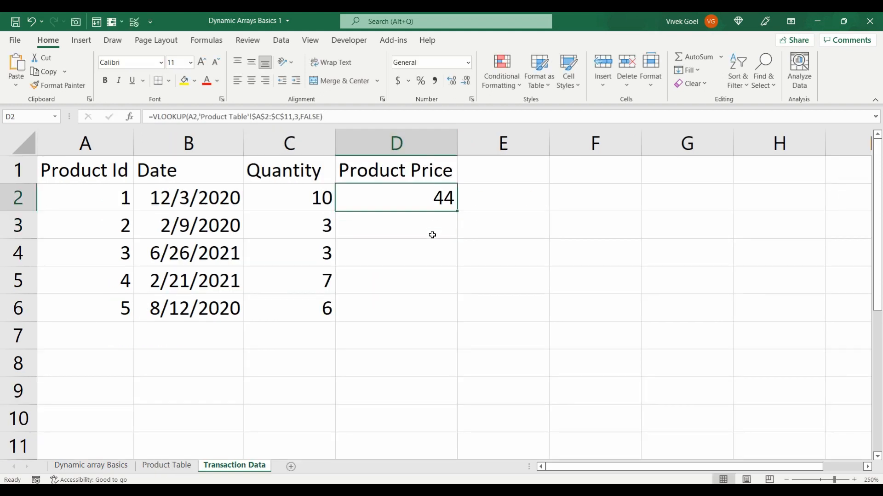
Fill the VLOOKUP formula in D2 down through D6 of the Product Price column
double_click(458, 212)
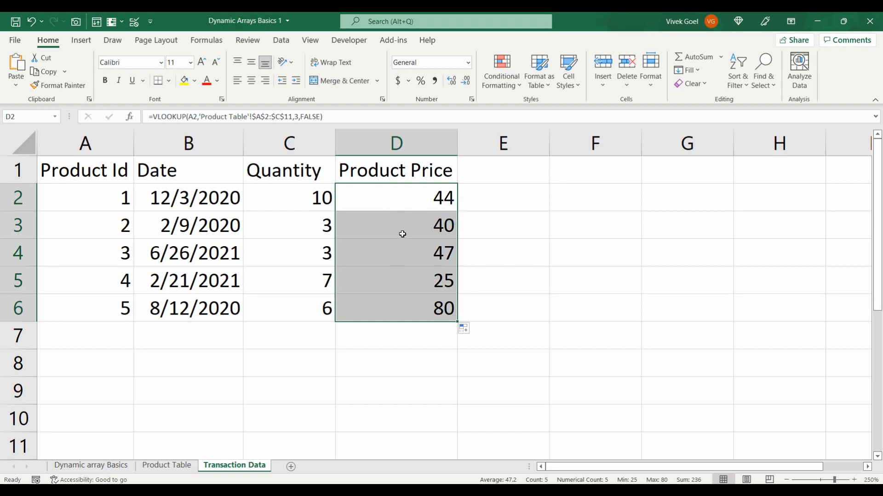
left_click(438, 201)
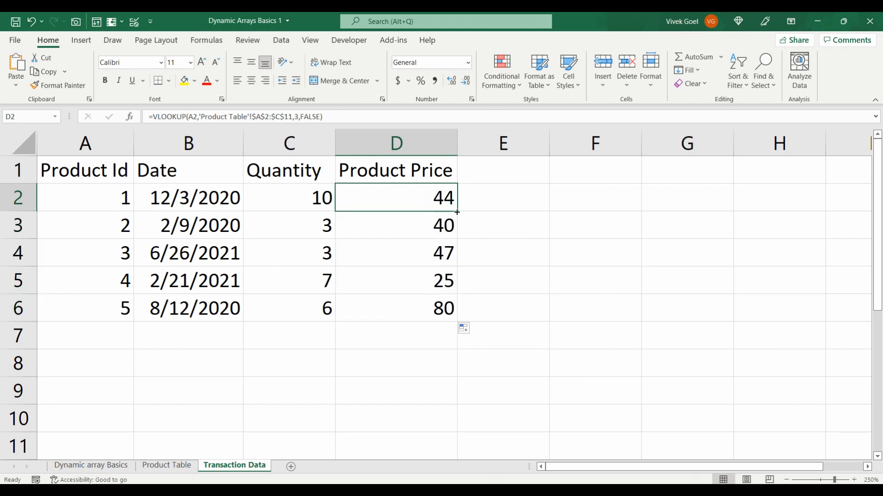
double_click(457, 212)
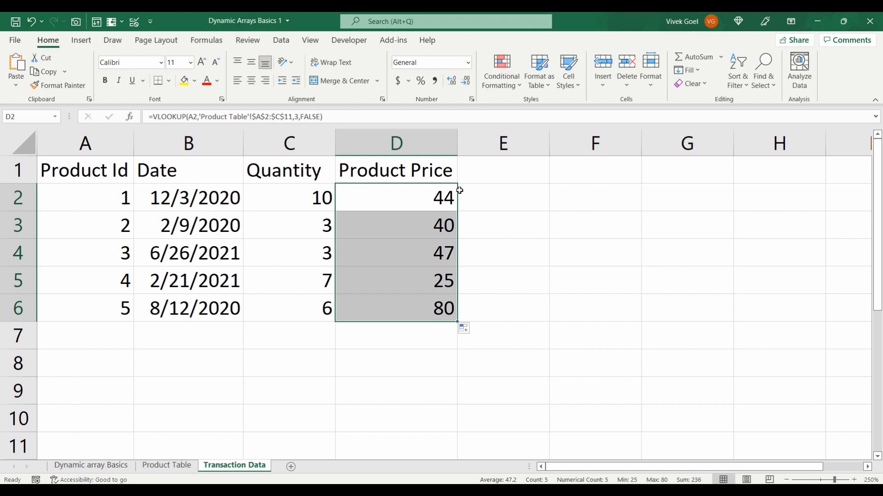
Examine the individual VLOOKUP formulas in the Product Price cells D2 through D5
left_click(440, 221)
left_click(440, 243)
left_click(440, 271)
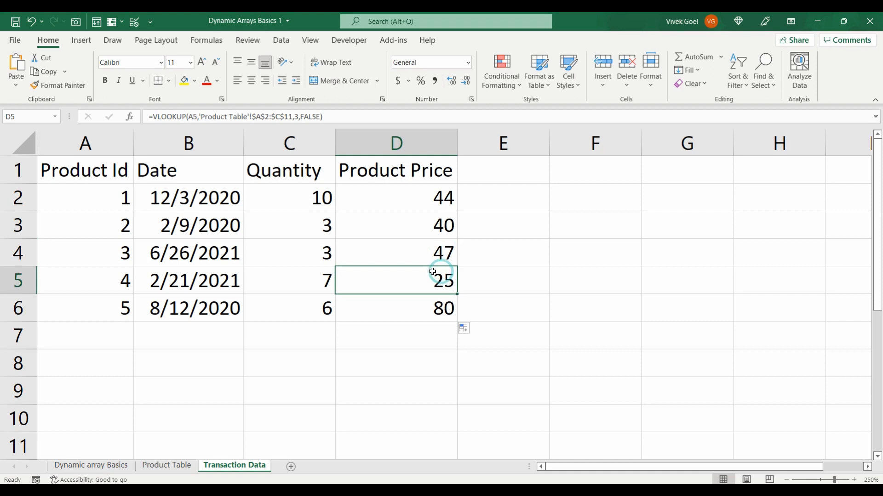
left_click(397, 233)
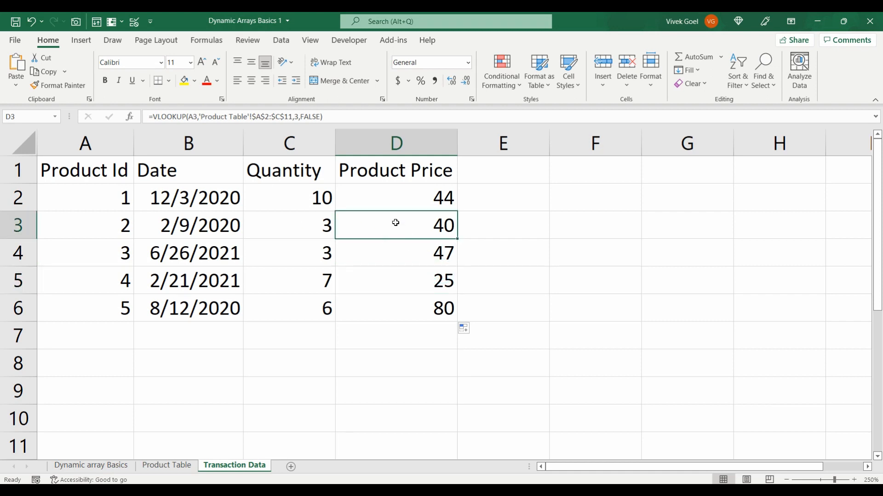
left_click(391, 205)
left_click(408, 244)
left_click(419, 276)
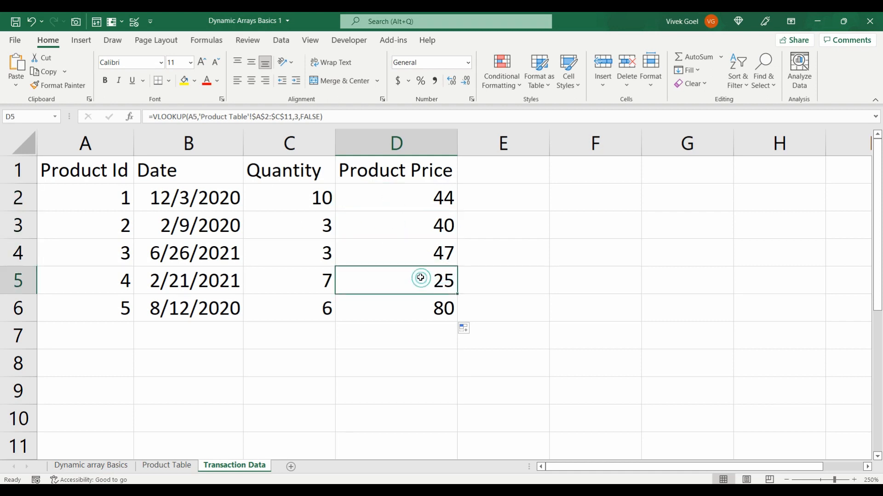
Add the column header Price in cell E1
left_click(492, 178)
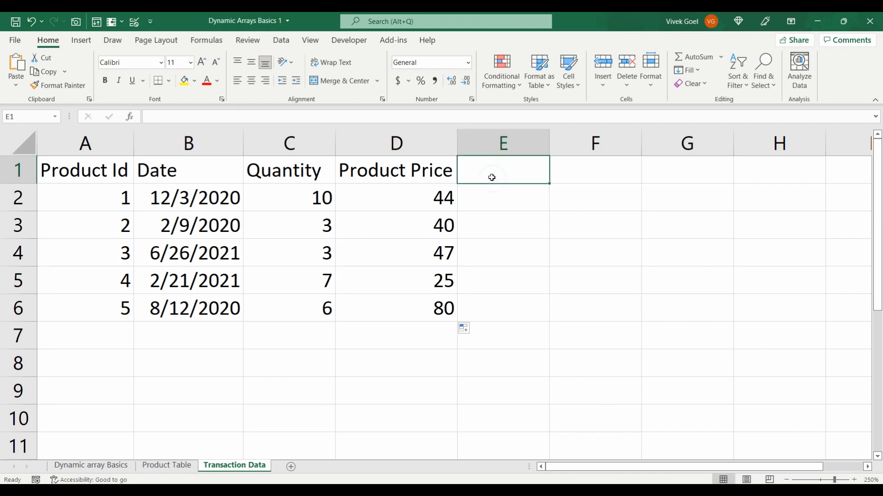
type("Price")
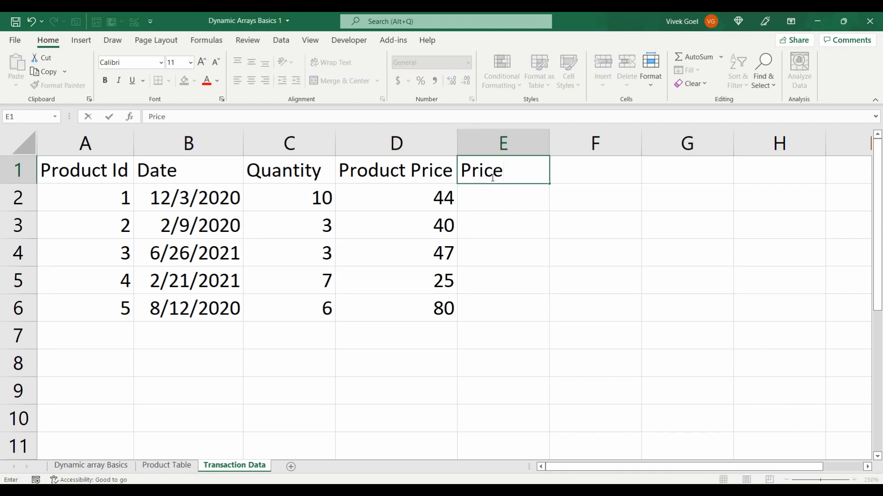
left_click(496, 193)
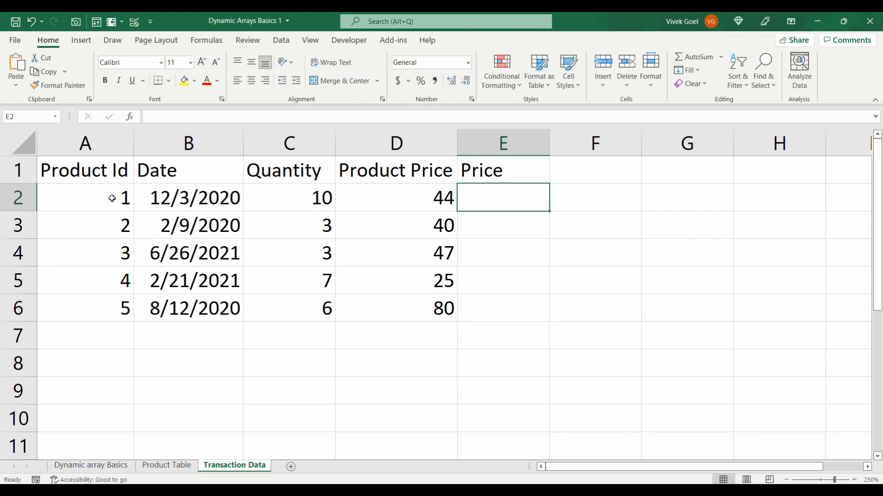
Reference the spilled Product Ids in E2 with the formula =A2# and clear the cell again
left_click(423, 198)
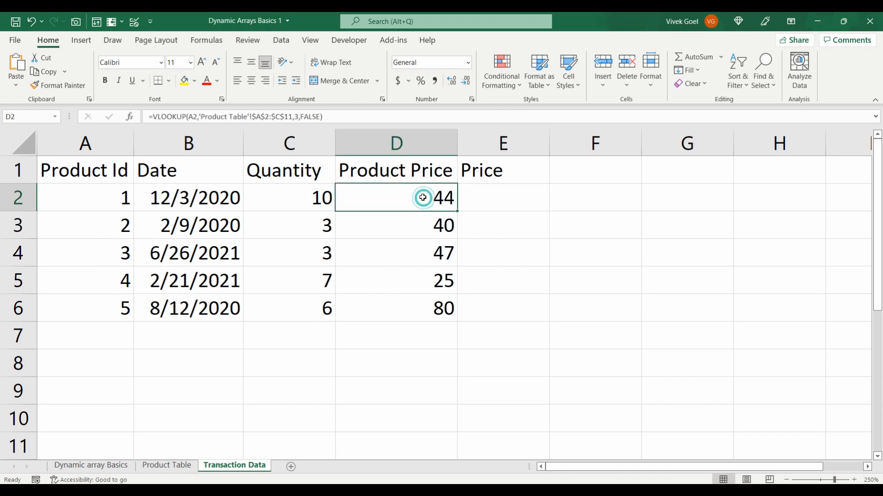
left_click_drag(487, 198, 495, 301)
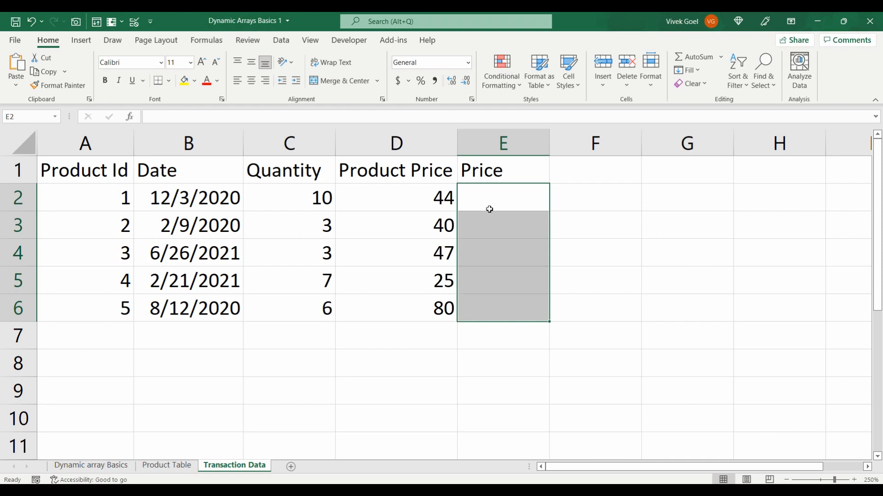
left_click(489, 202)
type("=")
key("Left")
key("Left")
key("Left")
key("Left")
type("#")
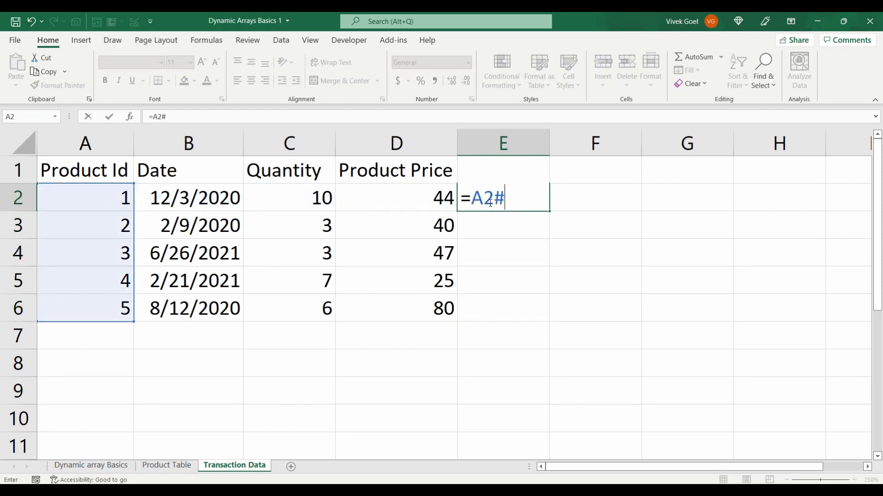
key("Return")
left_click(489, 199)
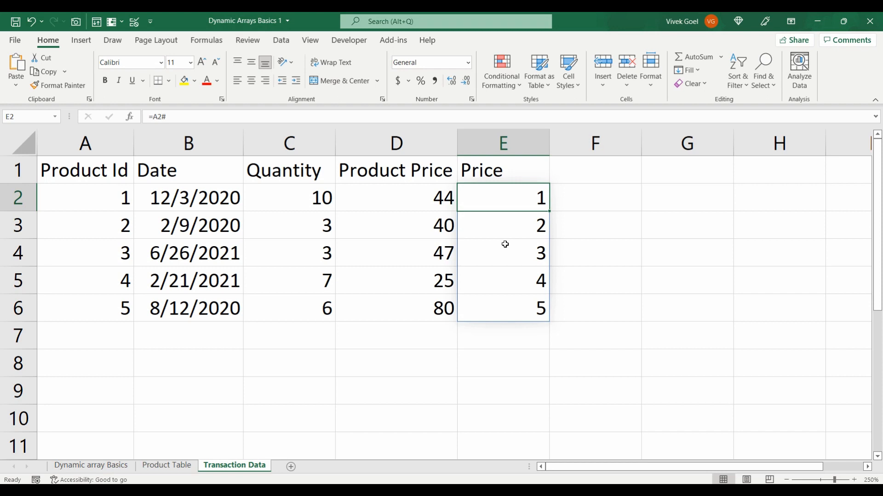
key("Delete")
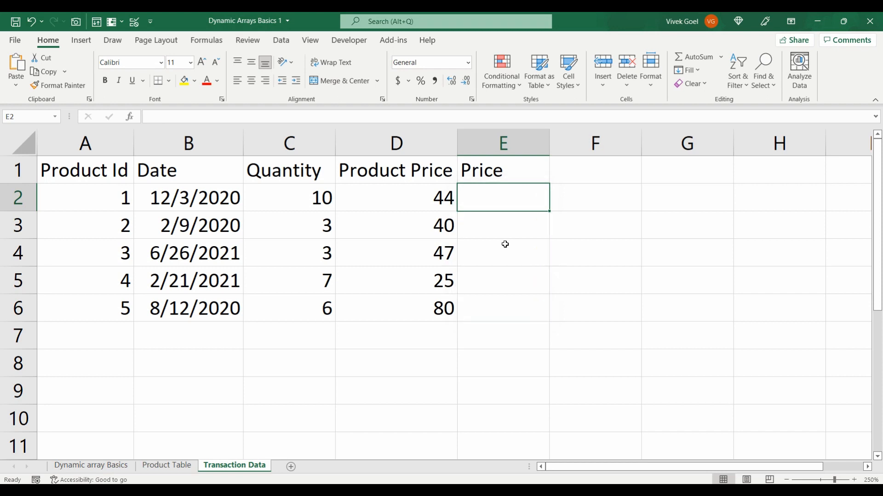
Start a VLOOKUP formula in cell E2 with the spill range A2# as the lookup value
type("=vlo")
key("Tab")
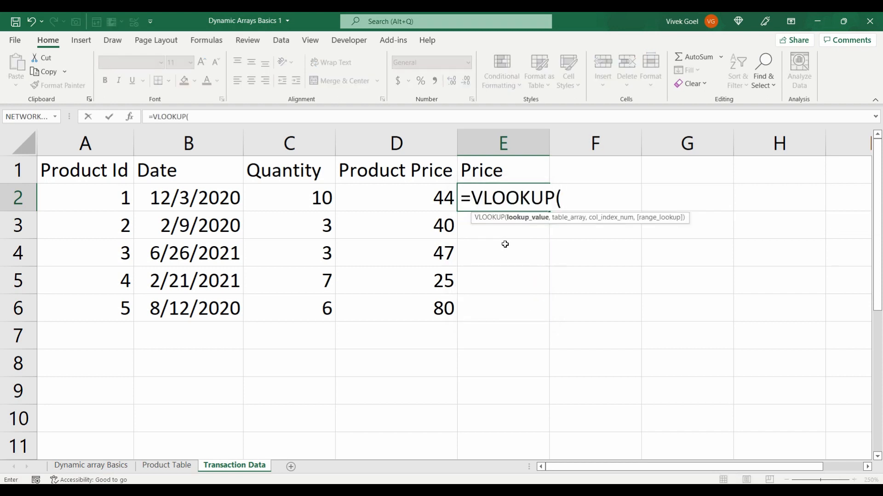
key("Left")
key("Left")
key("Left")
key("Left")
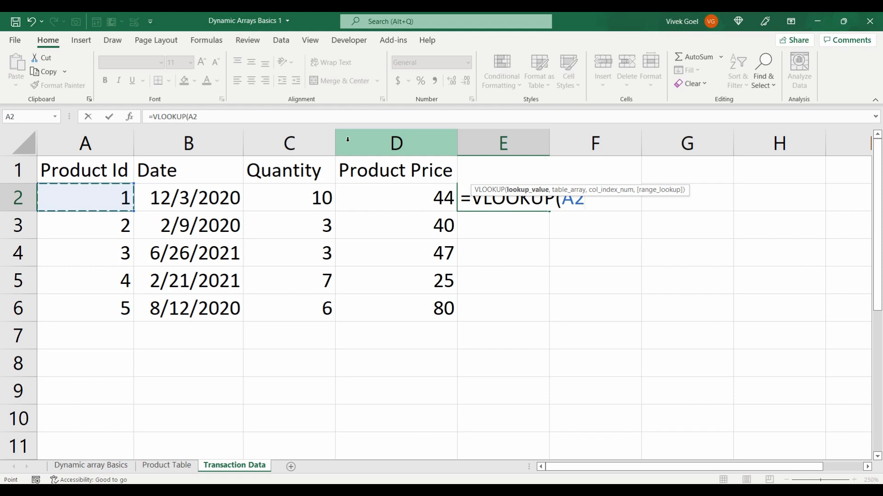
type("#")
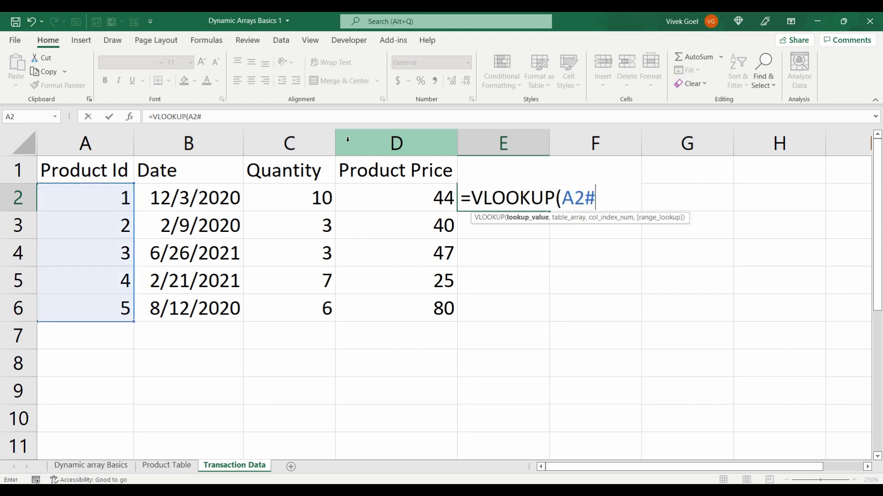
type(",")
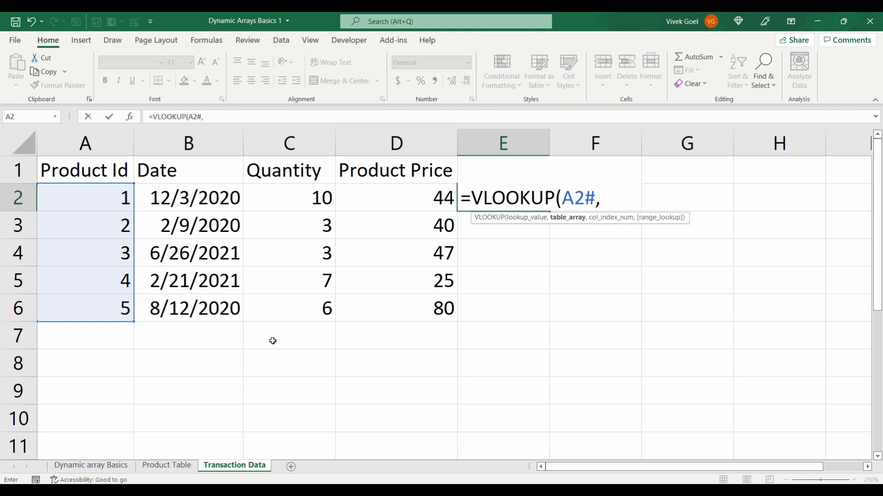
Complete the E2 VLOOKUP with table array A2:C11 on the Product Table sheet, column index 3 and FALSE for an exact match
left_click(166, 466)
left_click_drag(83, 186, 279, 399)
type(",3,")
key("Down")
key("Tab")
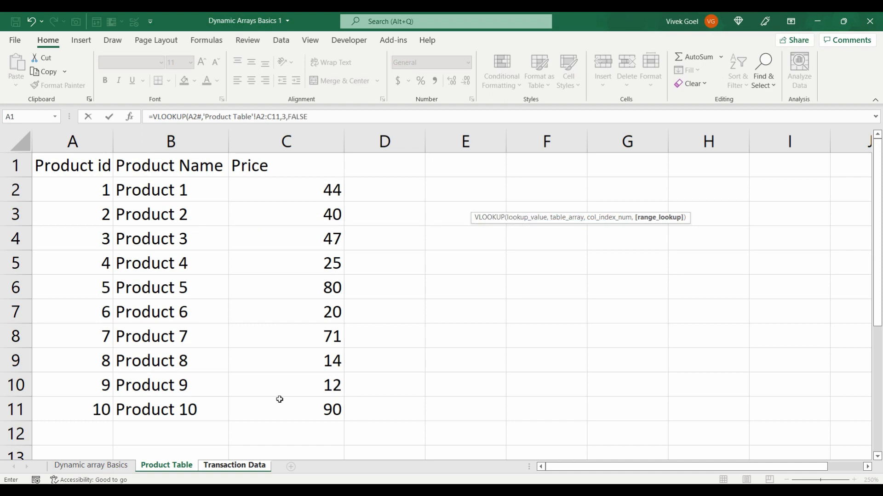
key("Return")
key("Up")
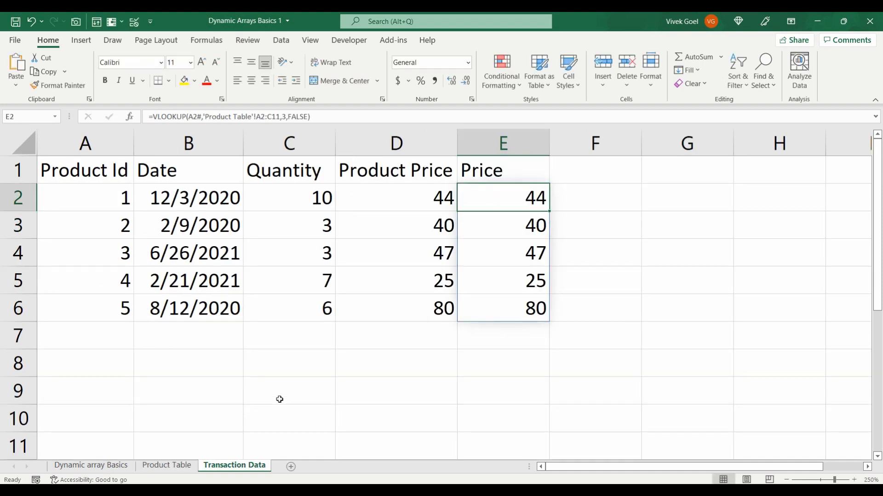
Examine the spilled formula through cells E2 to E6 of the Price column, comparing it with the neighbouring Product Price cells
key("Down")
key("Down")
key("Down")
key("Down")
key("Up")
key("Up")
key("Up")
key("Up")
key("Down")
key("Down")
key("Down")
key("Down")
key("Up")
key("Up")
key("Up")
key("Up")
key("Left")
key("Down")
key("Up")
key("Right")
key("Down")
key("Down")
key("Down")
key("Down")
key("Down")
key("Up")
key("Up")
key("Up")
key("Up")
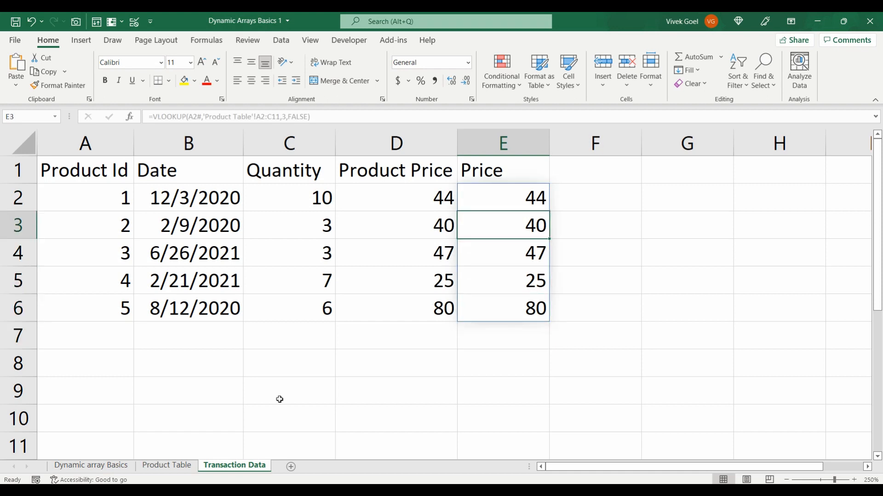
key("Up")
Compare the absolute table array in D2's VLOOKUP formula with the relative one in E2's spilled formula
key("Left")
key("Right")
key("Left")
key("Right")
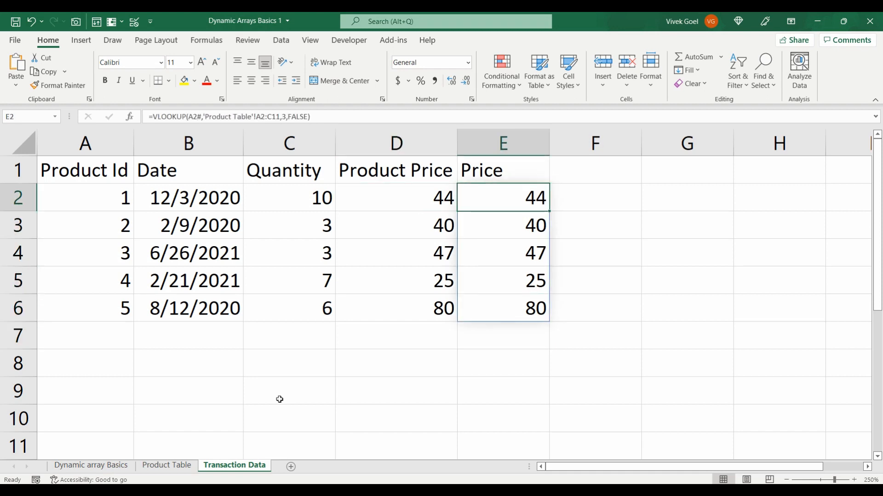
key("Left")
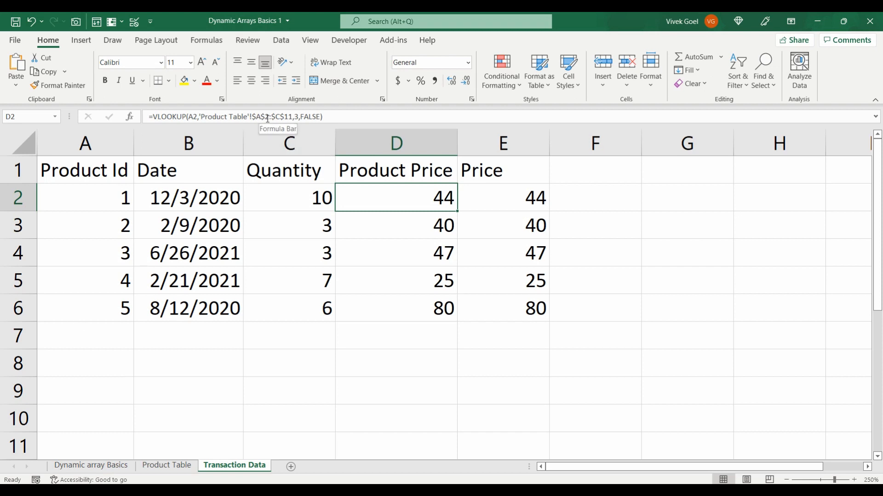
key("Right")
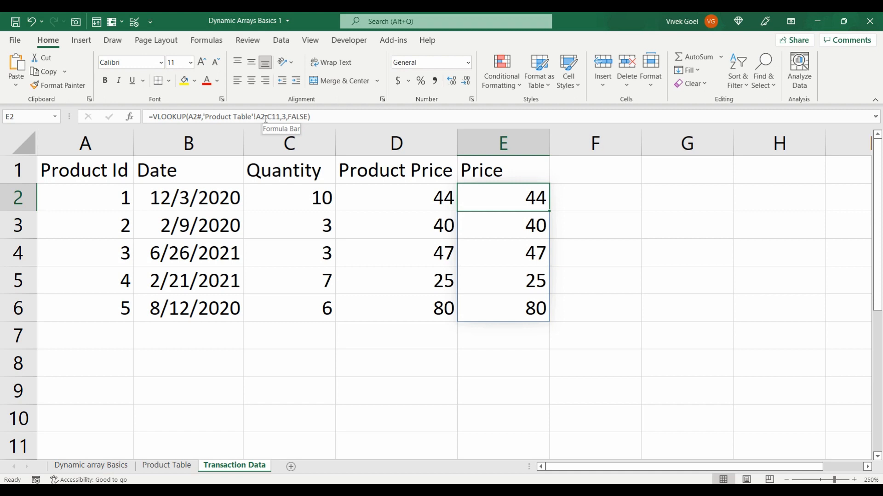
left_click(478, 225)
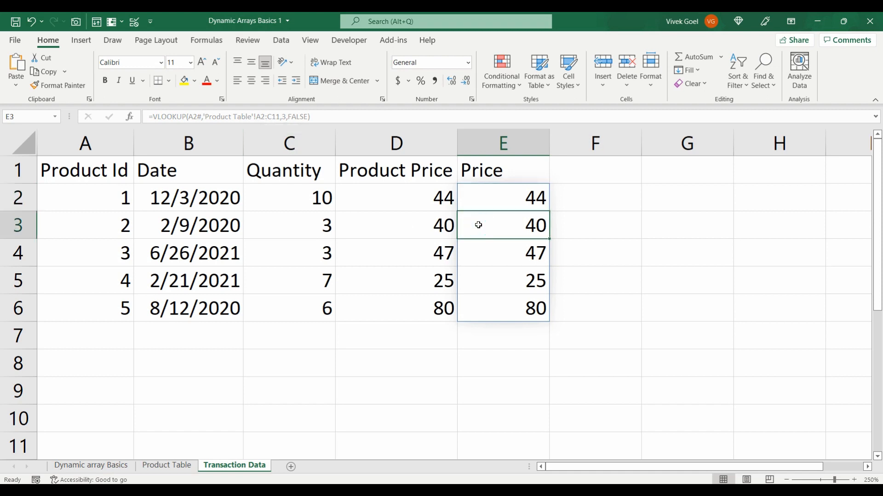
key("Up")
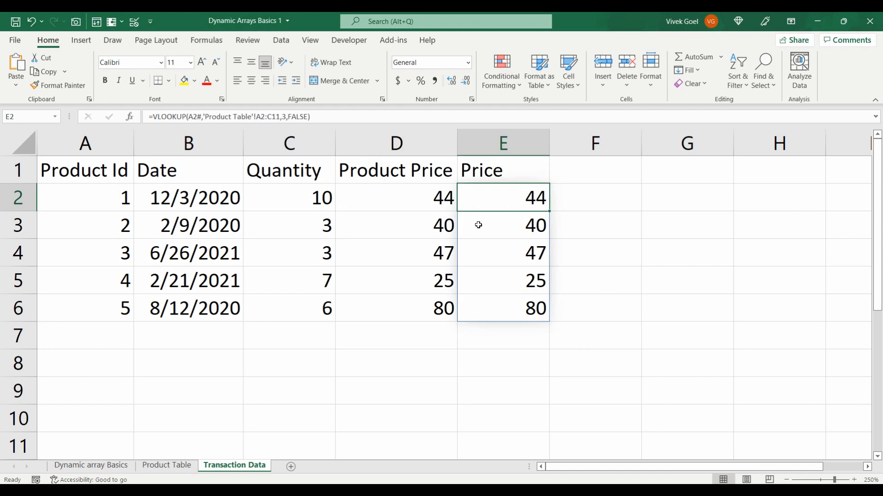
left_click(435, 201)
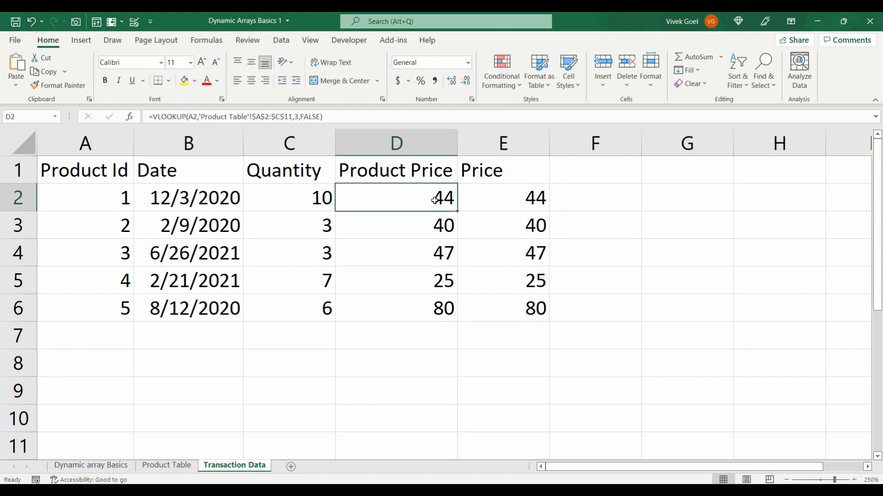
key("Right")
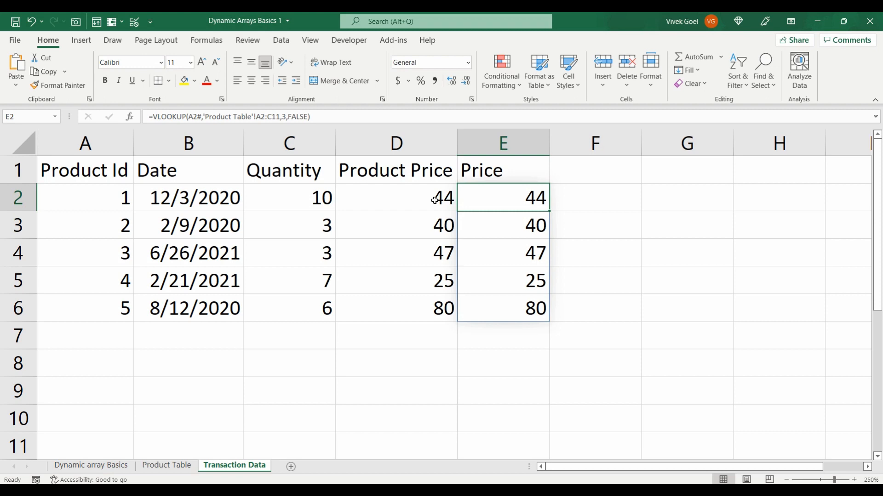
Inspect the Product Id formula in A2 and the Date and Quantity data beside it
key("Left")
key("Left")
key("Left")
key("Left")
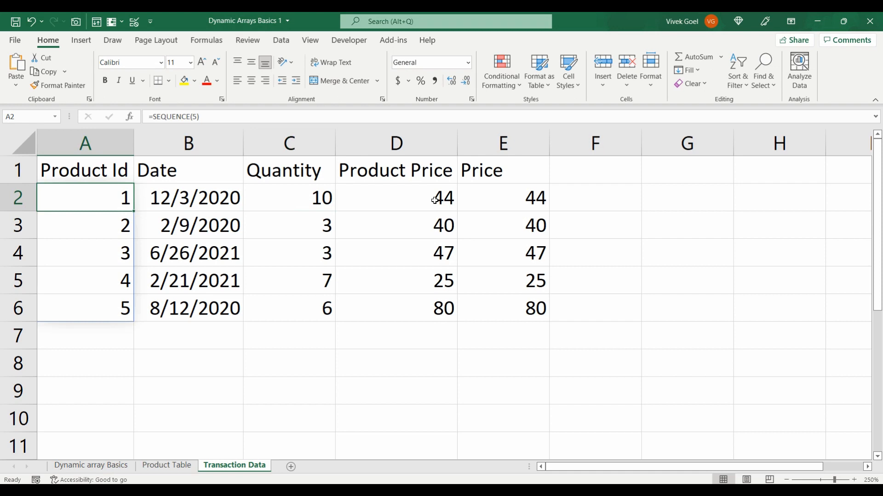
left_click_drag(219, 200, 339, 295)
Convert the transaction range $A$1:$E$6 into an Excel table with headers
left_click(305, 270)
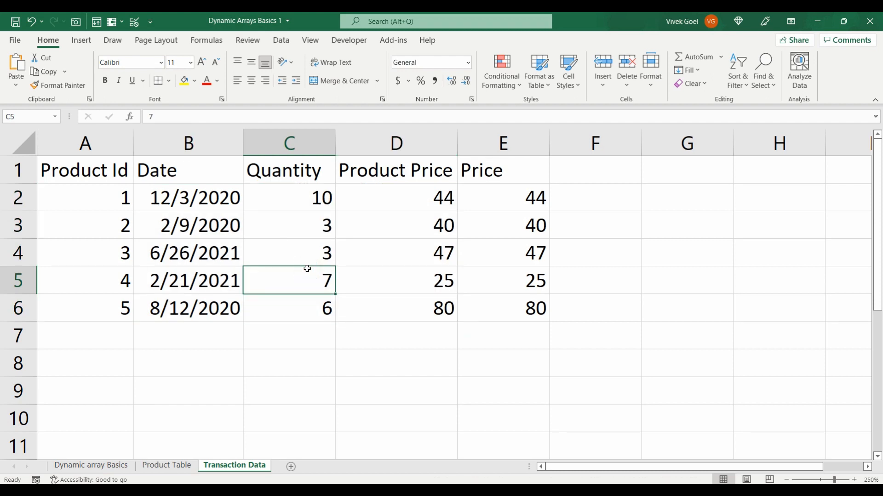
key("Up")
key("Up")
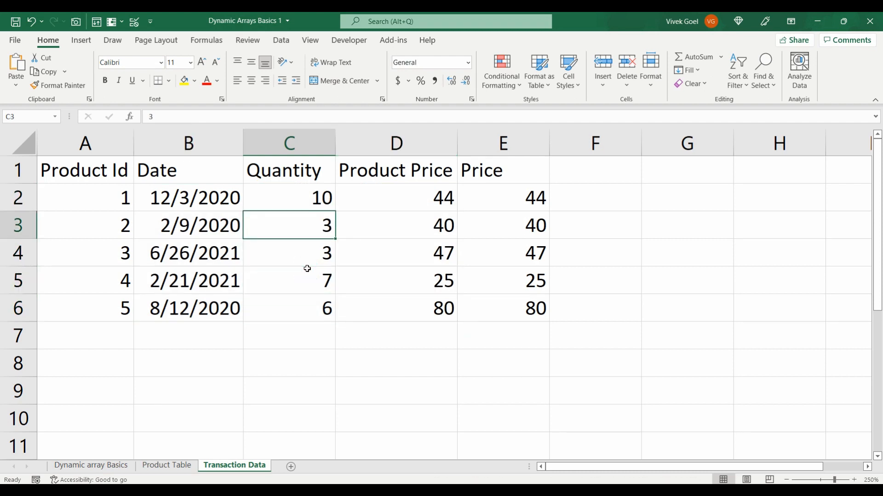
key("ctrl+t")
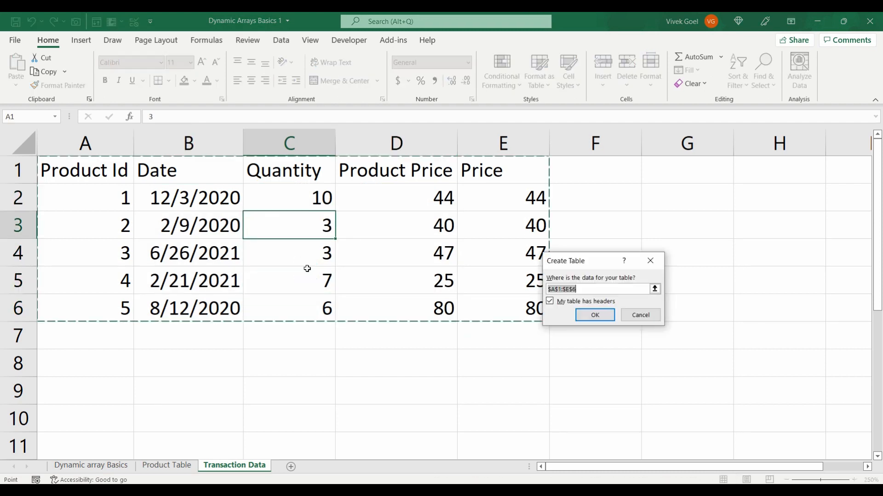
left_click(582, 319)
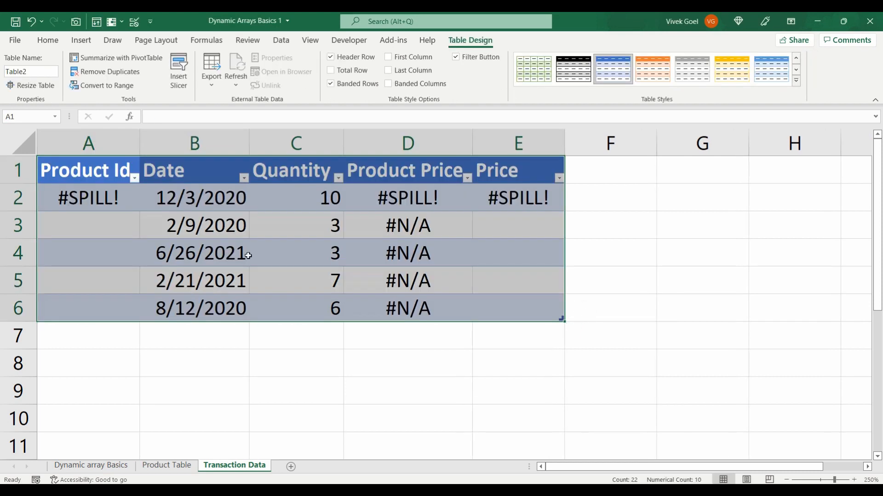
Examine the Product Id cells and the formulas in D3 and E2 of the new table
left_click_drag(120, 201, 120, 299)
left_click(395, 216)
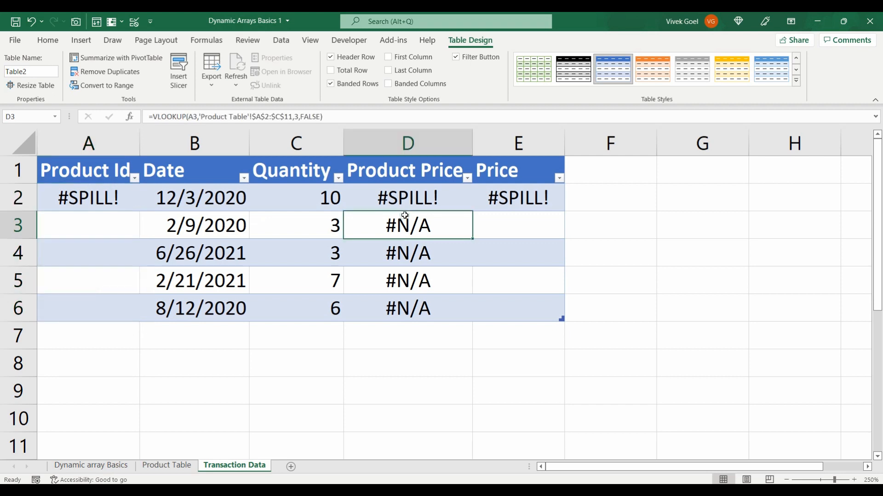
left_click(507, 194)
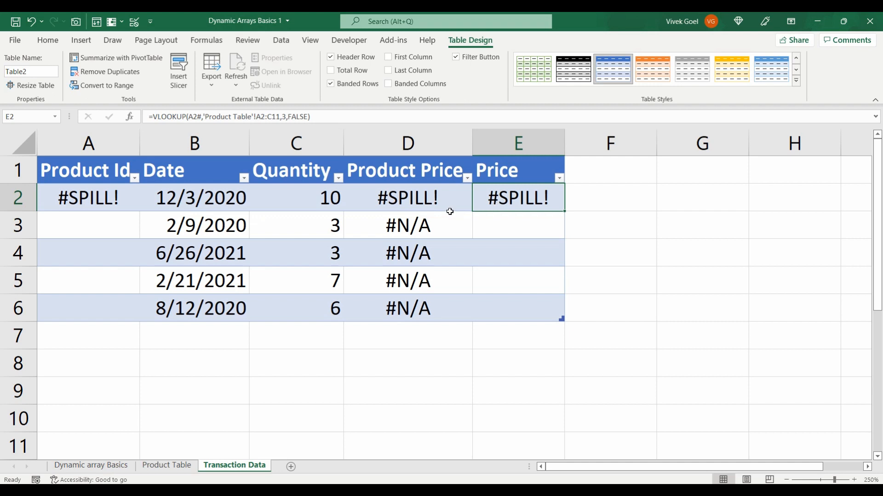
Examine the formulas in A2 and E2 of the transaction table, and view the spilled ranges on the Dynamic array Basics sheet
left_click(93, 201)
left_click(517, 201)
left_click(598, 274)
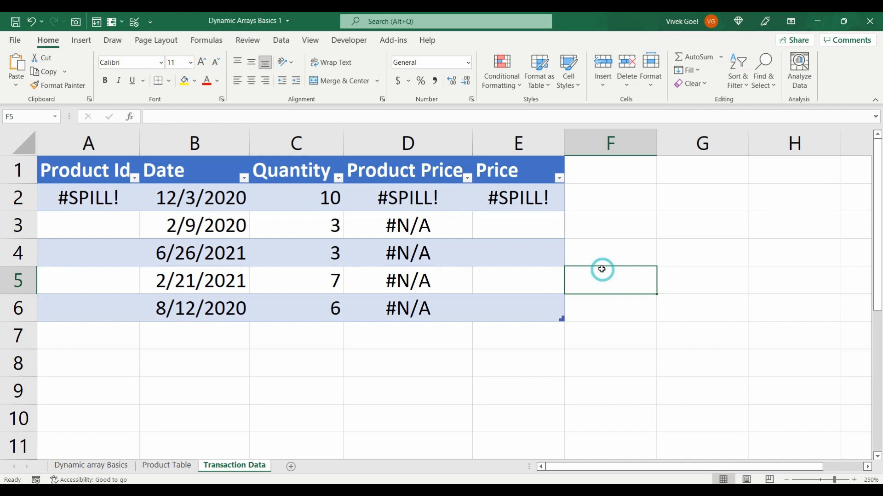
left_click(523, 200)
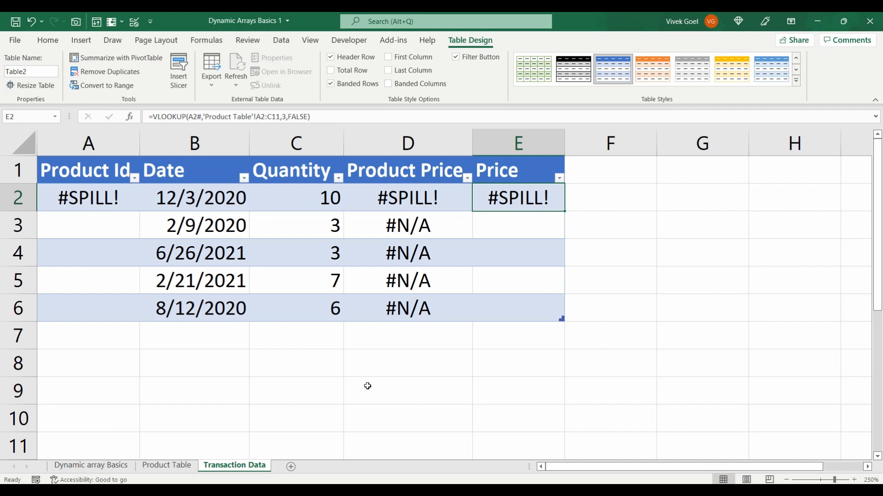
left_click(104, 466)
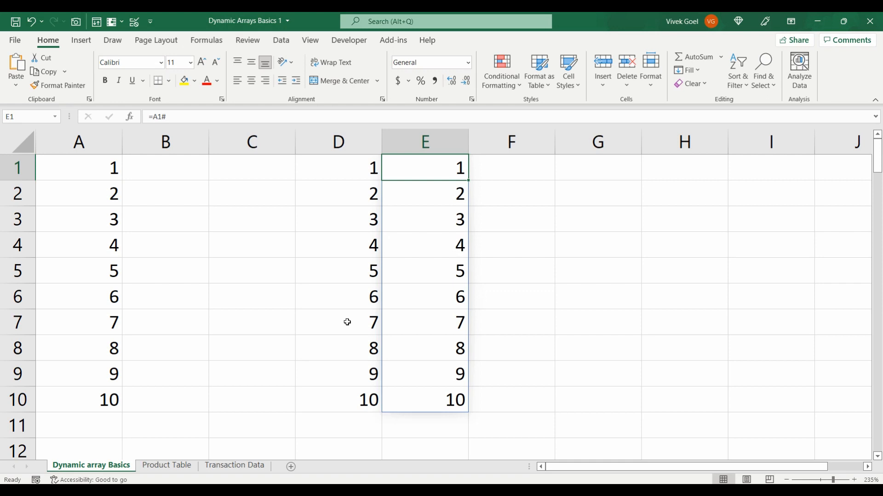
left_click(232, 465)
left_click(363, 366)
type("=filter")
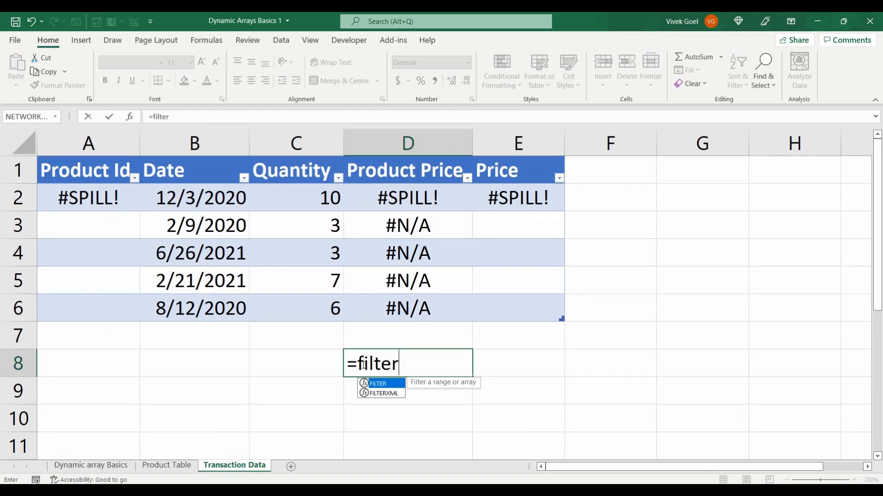
key("Escape")
key("Escape")
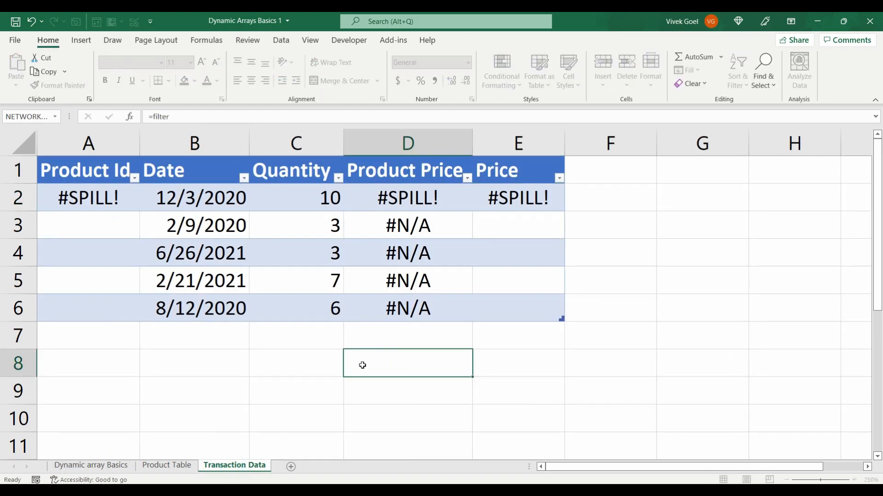
type("=uni")
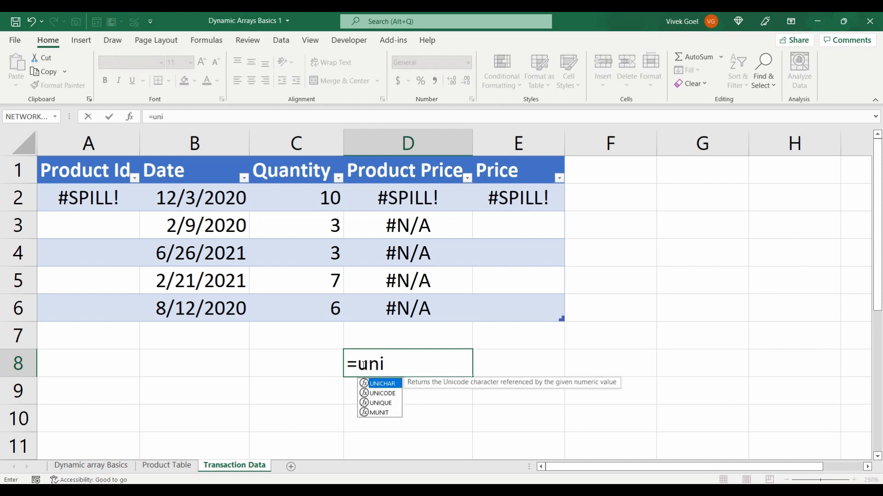
key("Down")
key("Down")
key("Escape")
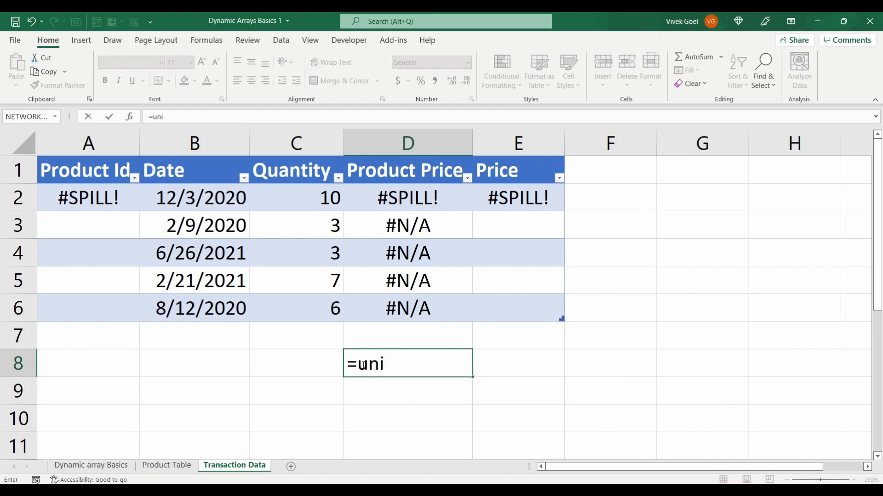
key("Escape")
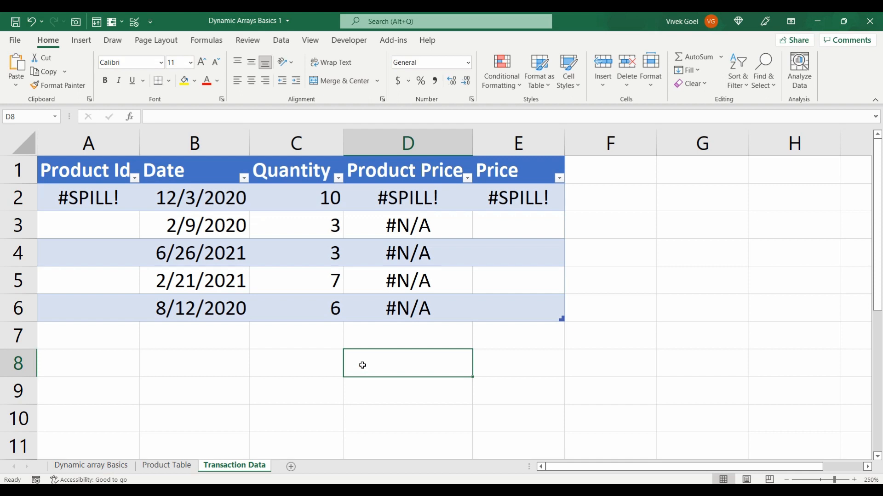
View the product list on the Product Table sheet
left_click(172, 466)
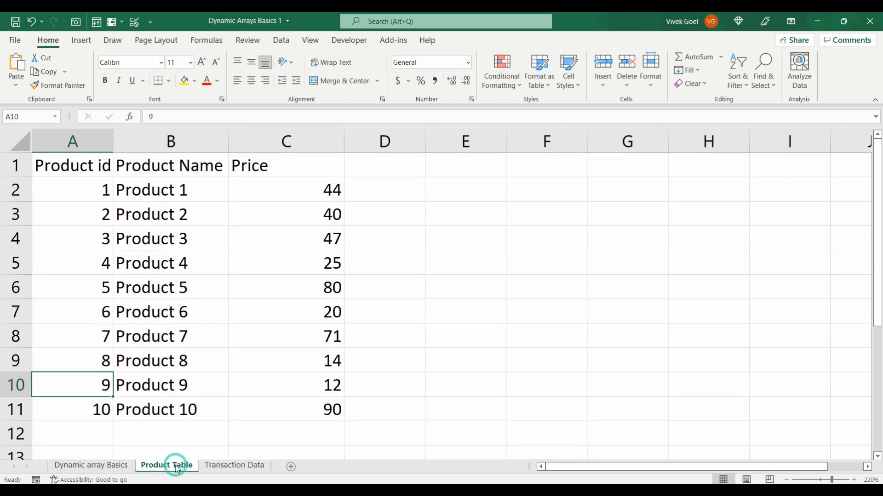